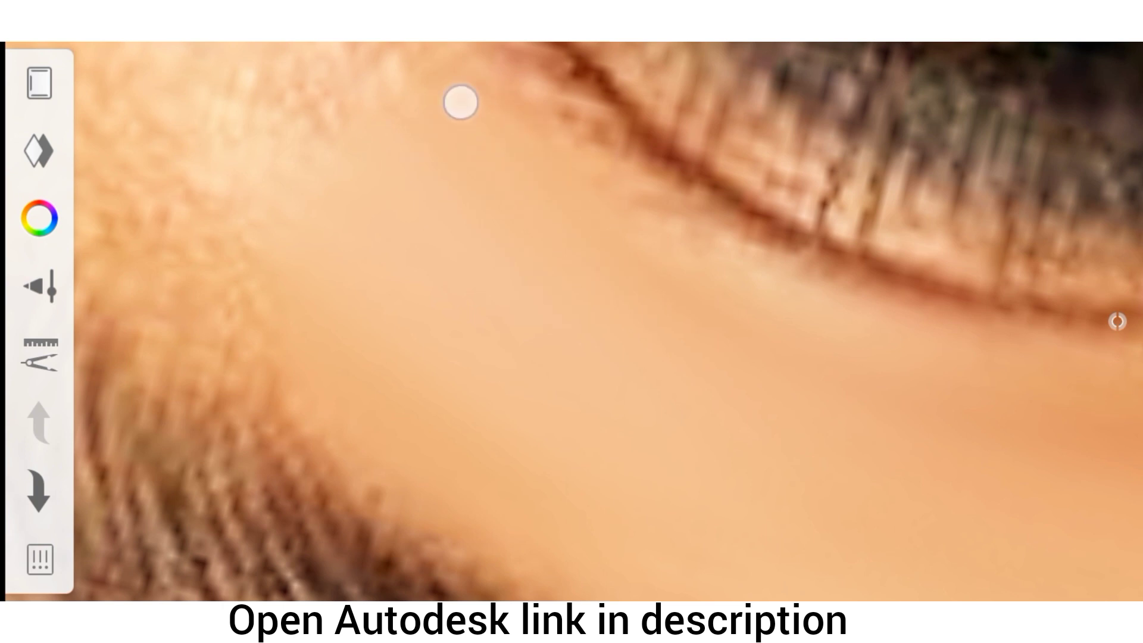
Zoom to the brow and smudge the grainy skin near the eyebrow smooth.
{"action": "scroll", "coordinate": [561, 272], "scroll_direction": "down", "scroll_amount": 5}
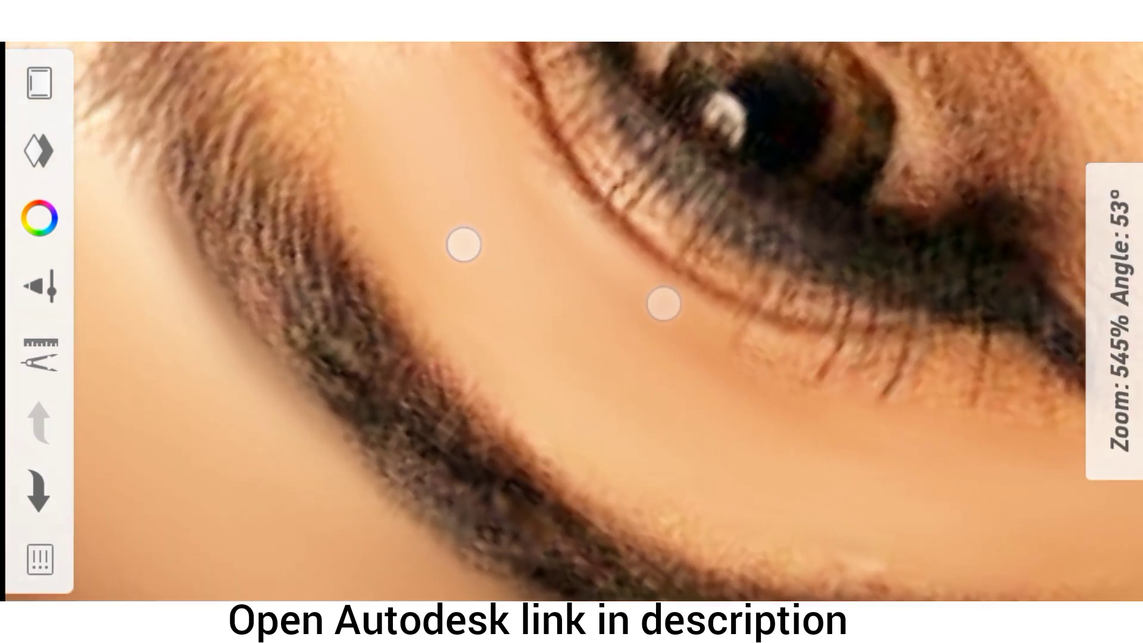
{"action": "scroll", "coordinate": [601, 232], "scroll_direction": "up", "scroll_amount": 5}
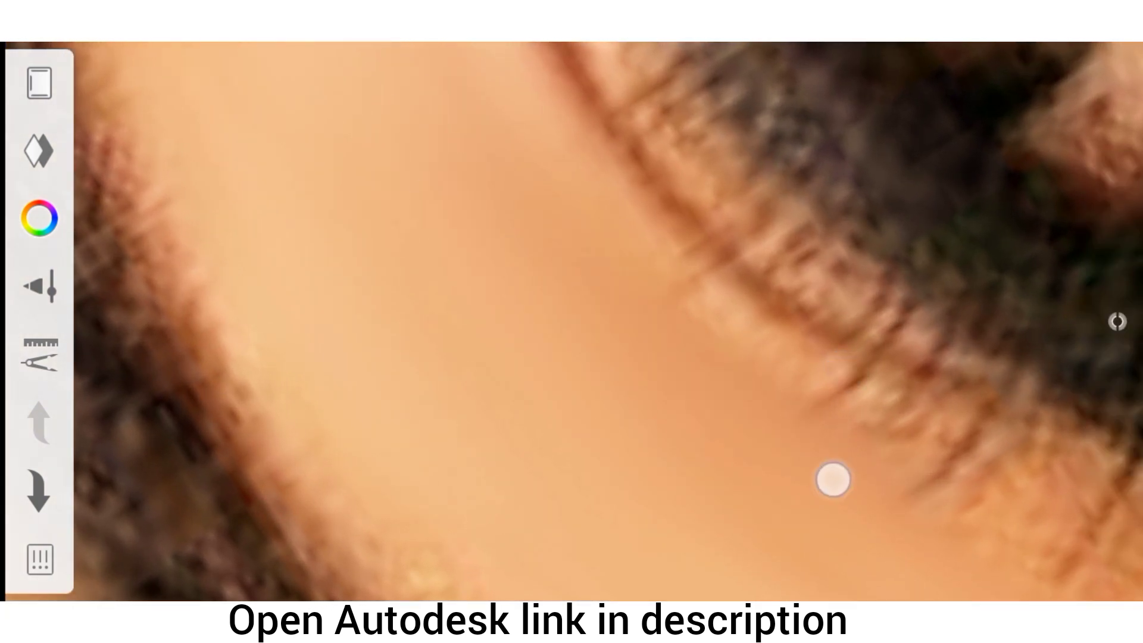
{"action": "scroll", "coordinate": [577, 221], "scroll_direction": "down", "scroll_amount": 3}
{"action": "scroll", "coordinate": [505, 316], "scroll_direction": "up", "scroll_amount": 3}
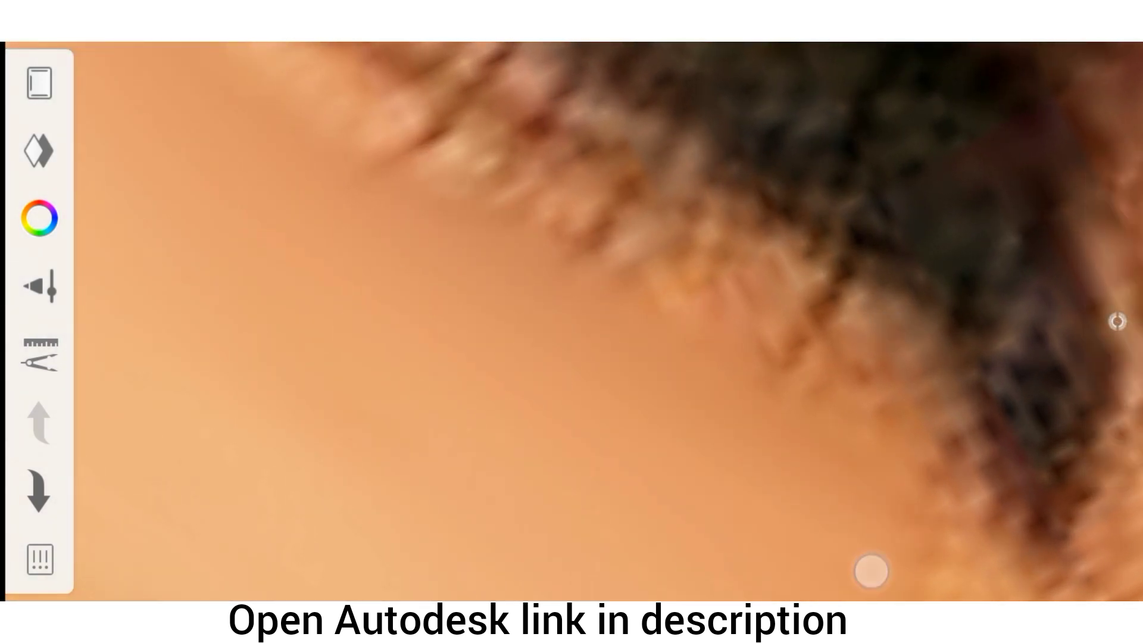
{"action": "scroll", "coordinate": [679, 360], "scroll_direction": "down", "scroll_amount": 3}
{"action": "scroll", "coordinate": [672, 351], "scroll_direction": "up", "scroll_amount": 4}
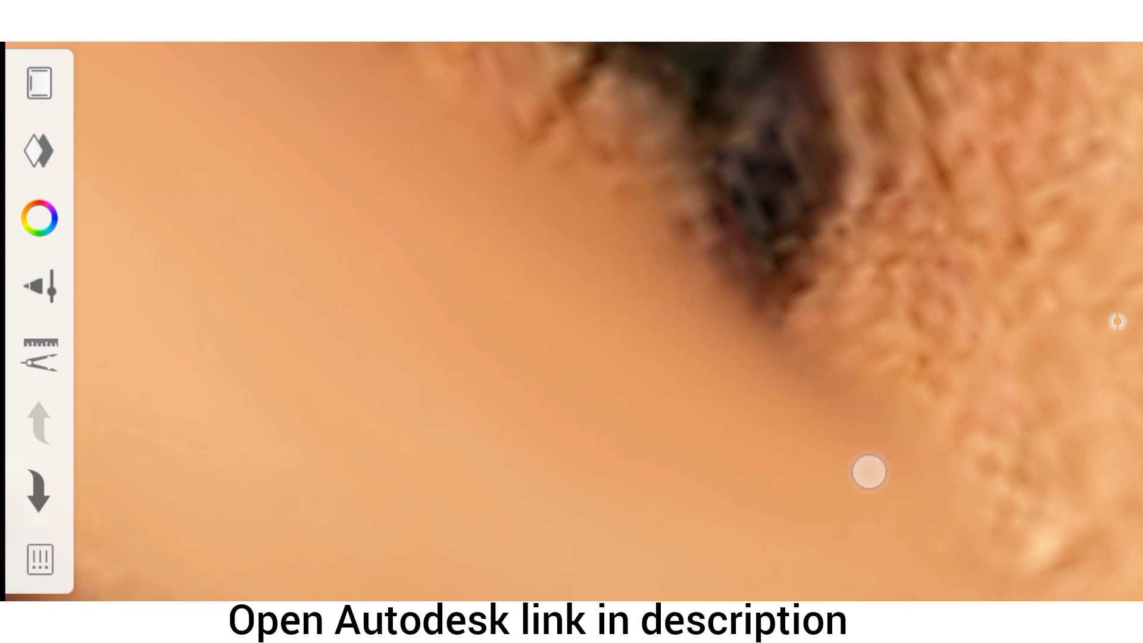
{"action": "scroll", "coordinate": [729, 271], "scroll_direction": "down", "scroll_amount": 5}
{"action": "scroll", "coordinate": [729, 271], "scroll_direction": "up", "scroll_amount": 4}
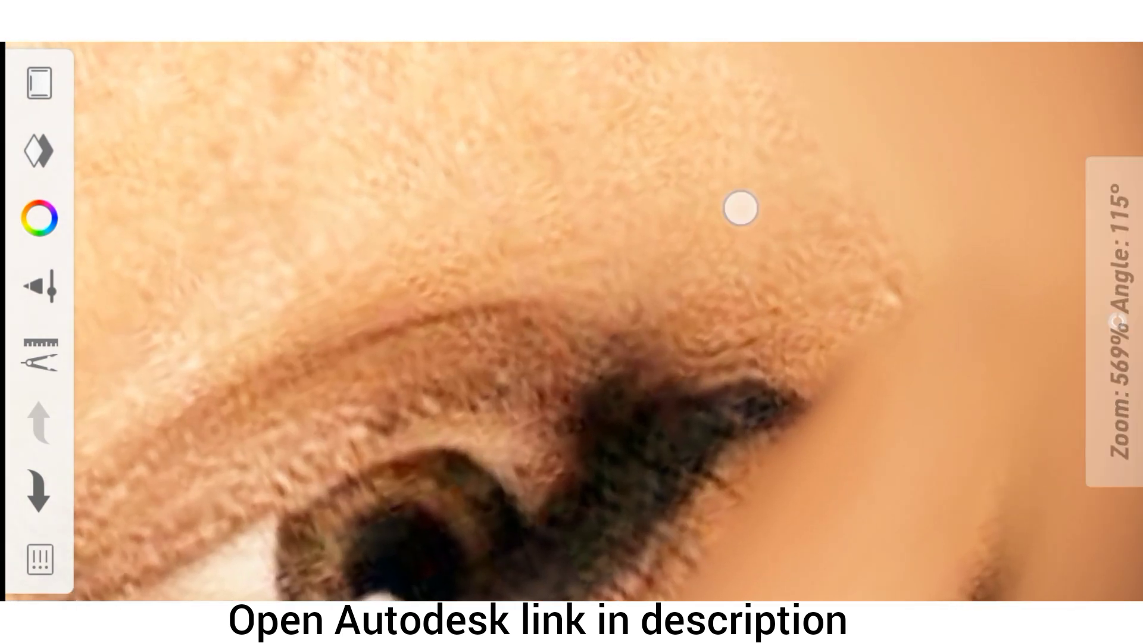
{"action": "scroll", "coordinate": [868, 288], "scroll_direction": "up", "scroll_amount": 4}
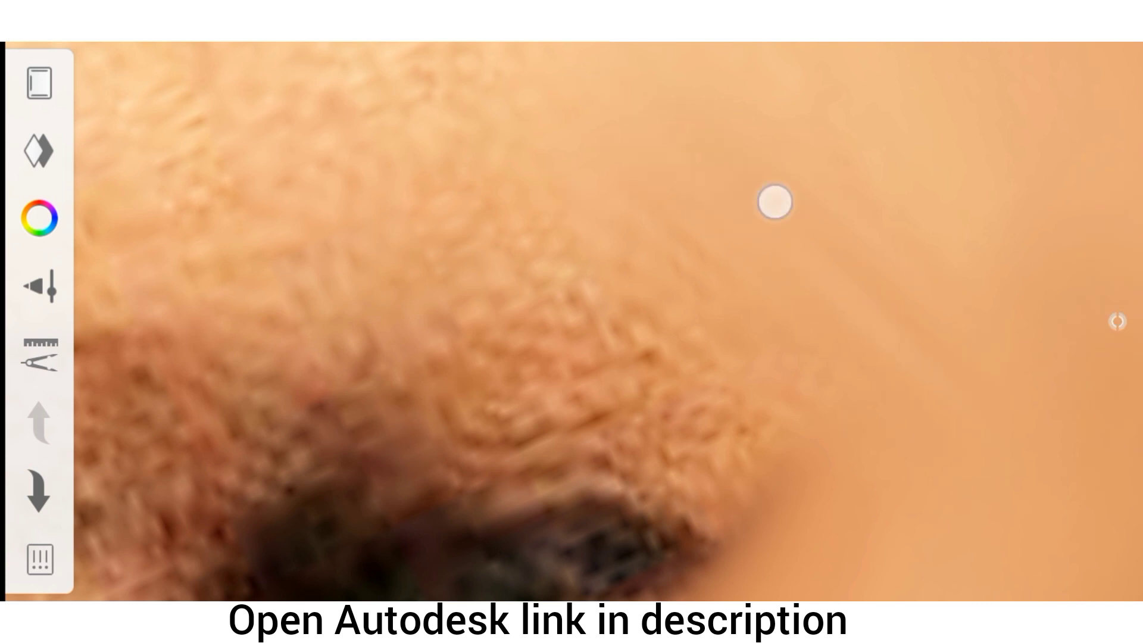
{"action": "mouse_move", "coordinate": [805, 396]}
{"action": "left_mouse_down"}
{"action": "mouse_move", "coordinate": [523, 347]}
{"action": "mouse_move", "coordinate": [388, 339]}
{"action": "left_mouse_up"}
{"action": "mouse_move", "coordinate": [565, 359]}
{"action": "left_mouse_down"}
{"action": "mouse_move", "coordinate": [46, 301]}
{"action": "mouse_move", "coordinate": [735, 462]}
{"action": "mouse_move", "coordinate": [625, 400]}
{"action": "left_mouse_up"}
Smudge away the mottled skin texture beside the eye in the upper right.
{"action": "scroll", "coordinate": [563, 391], "scroll_direction": "down", "scroll_amount": 3}
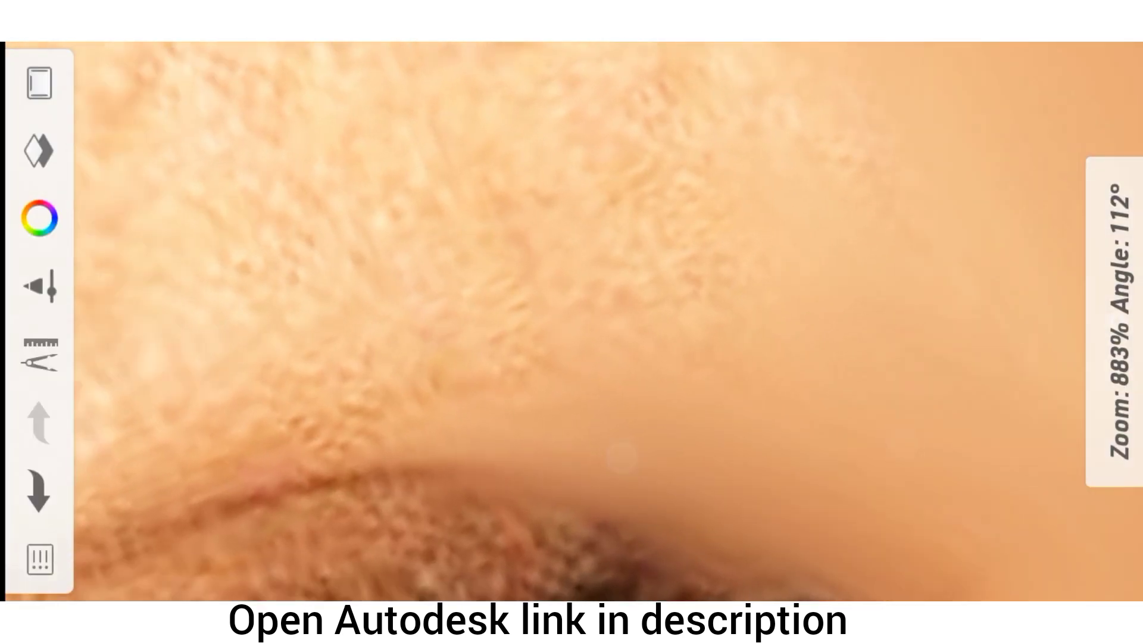
{"action": "scroll", "coordinate": [674, 397], "scroll_direction": "up", "scroll_amount": 3}
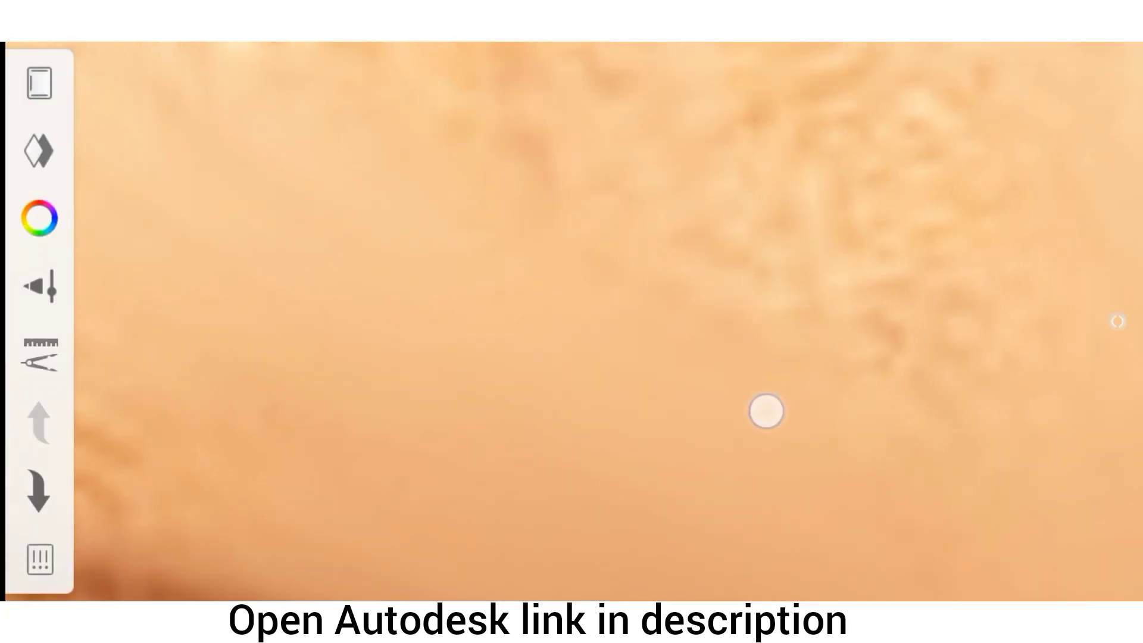
{"action": "left_click_drag", "start_coordinate": [938, 342], "coordinate": [1004, 230]}
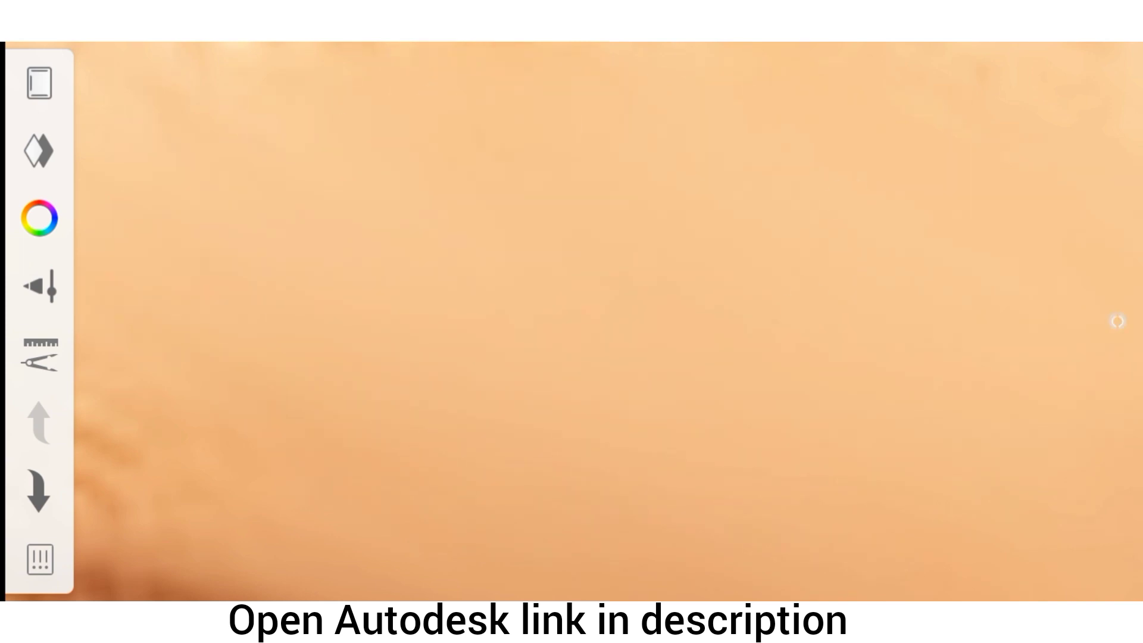
{"action": "scroll", "coordinate": [613, 209], "scroll_direction": "down", "scroll_amount": 5}
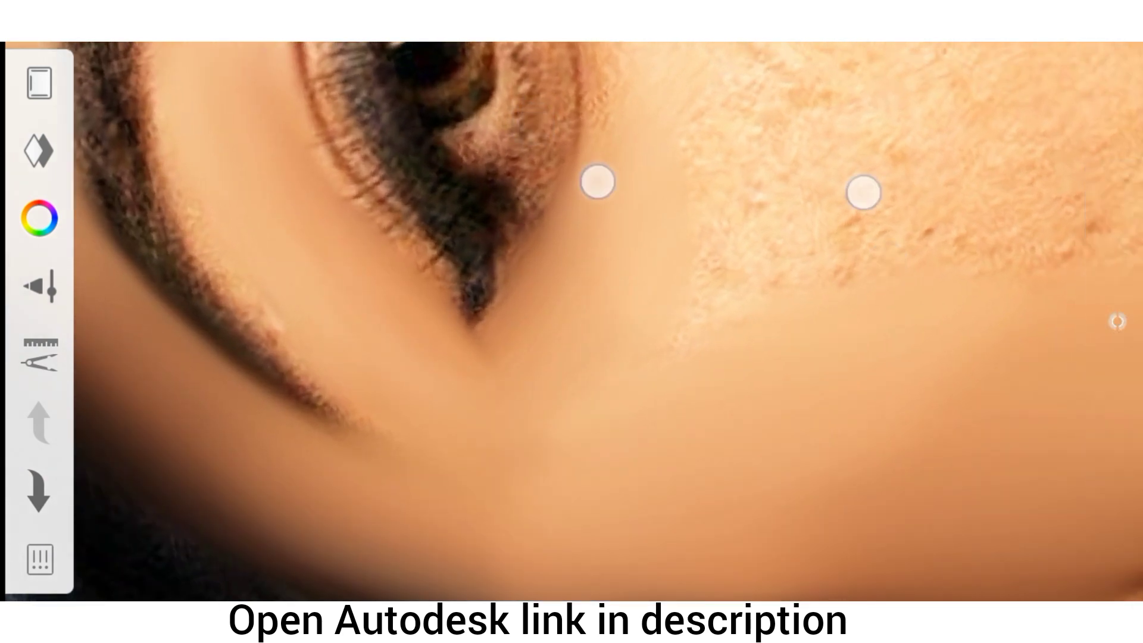
{"action": "scroll", "coordinate": [595, 298], "scroll_direction": "down", "scroll_amount": 5}
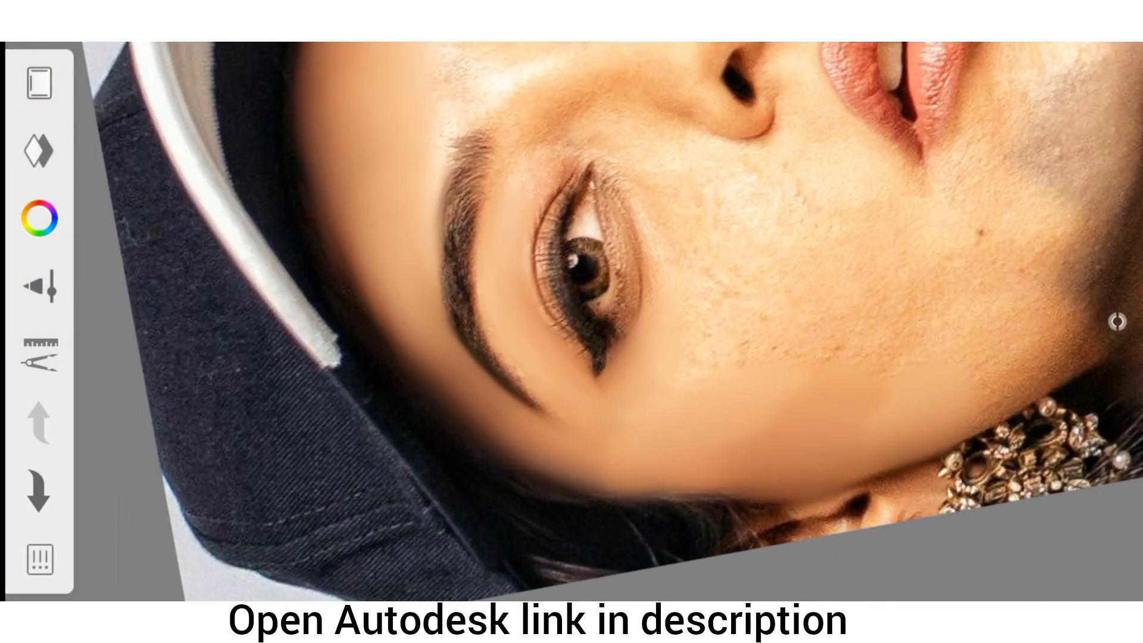
Set the smudge brush size to 36.3 in Brush Properties.
{"action": "scroll", "coordinate": [803, 322], "scroll_direction": "up", "scroll_amount": 3}
{"action": "scroll", "coordinate": [803, 322], "scroll_direction": "up", "scroll_amount": 3}
{"action": "left_click", "coordinate": [39, 286]}
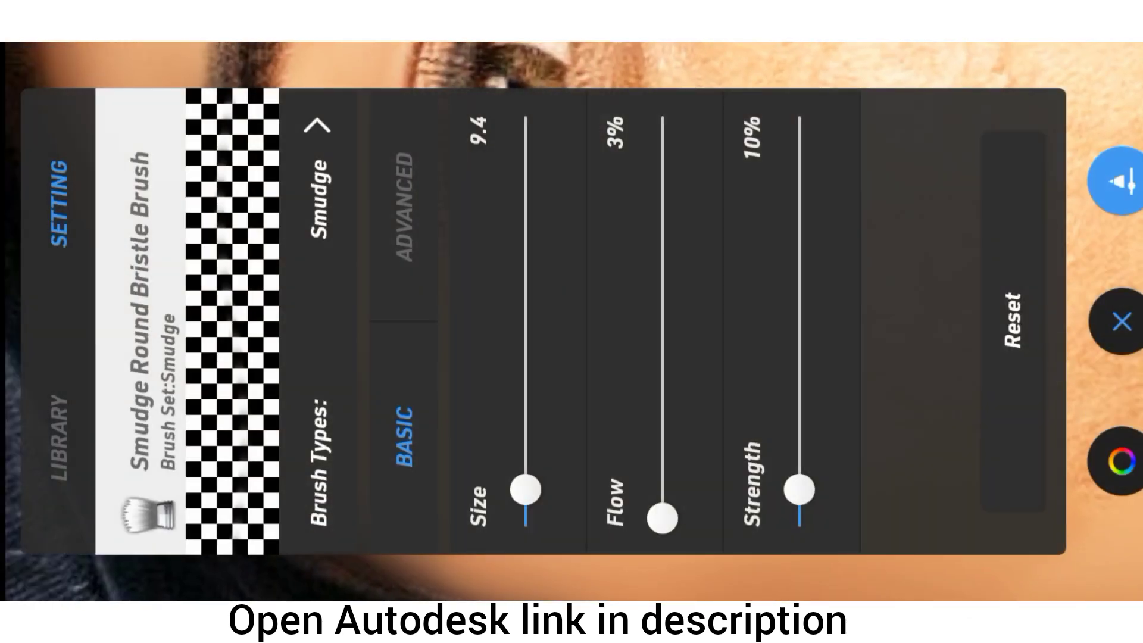
{"action": "left_click_drag", "start_coordinate": [525, 489], "coordinate": [523, 377]}
Smudge the grainy cheek skin below the eye smooth down toward the jaw.
{"action": "scroll", "coordinate": [714, 357], "scroll_direction": "up", "scroll_amount": 3}
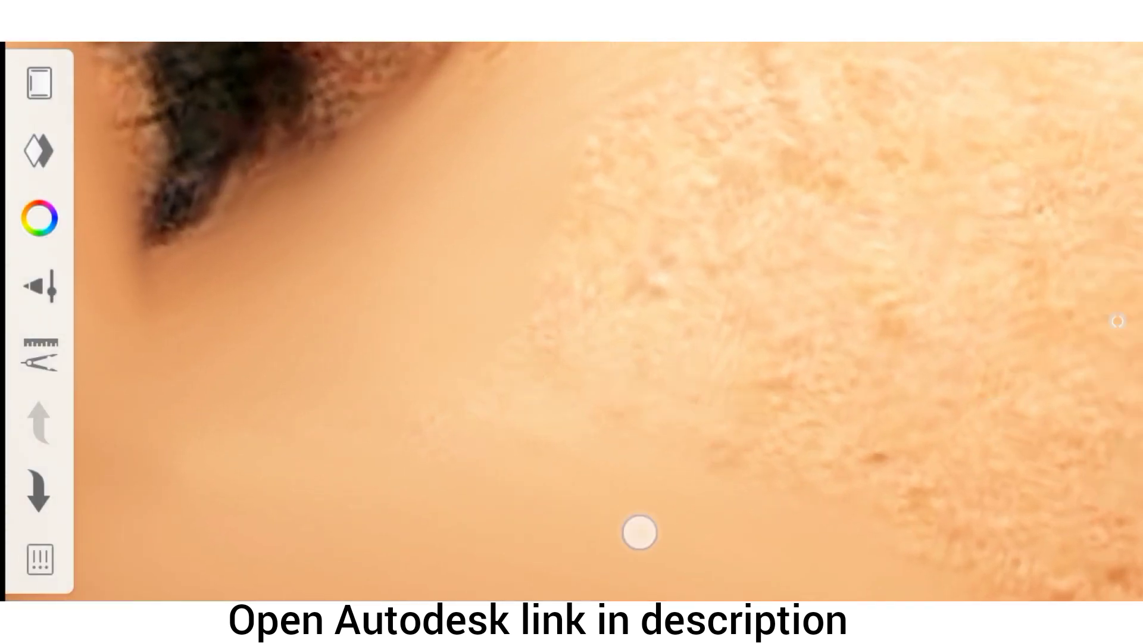
{"action": "mouse_move", "coordinate": [639, 532]}
{"action": "left_mouse_down"}
{"action": "mouse_move", "coordinate": [594, 403]}
{"action": "mouse_move", "coordinate": [744, 283]}
{"action": "mouse_move", "coordinate": [967, 421]}
{"action": "mouse_move", "coordinate": [707, 237]}
{"action": "left_mouse_up"}
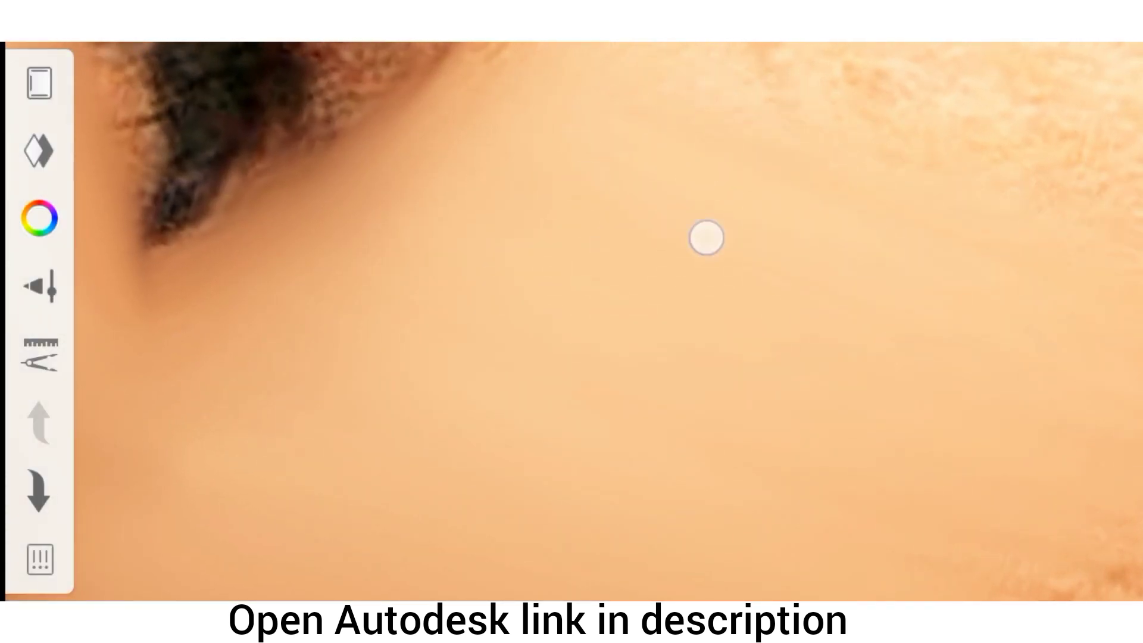
{"action": "scroll", "coordinate": [587, 241], "scroll_direction": "down", "scroll_amount": 3}
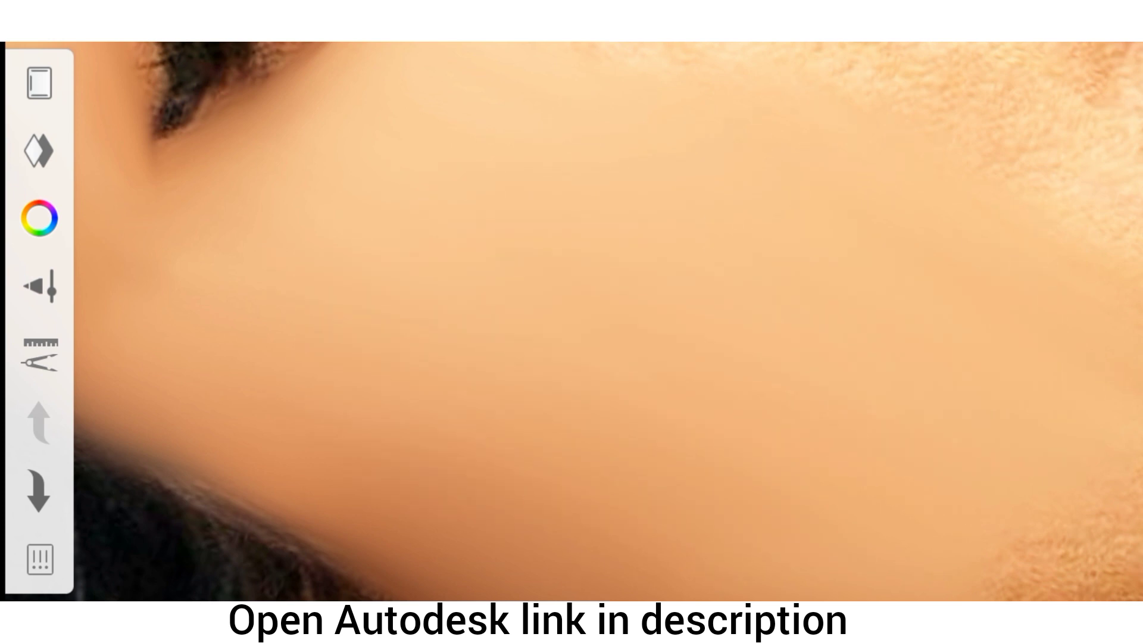
{"action": "scroll", "coordinate": [572, 322], "scroll_direction": "down", "scroll_amount": 5}
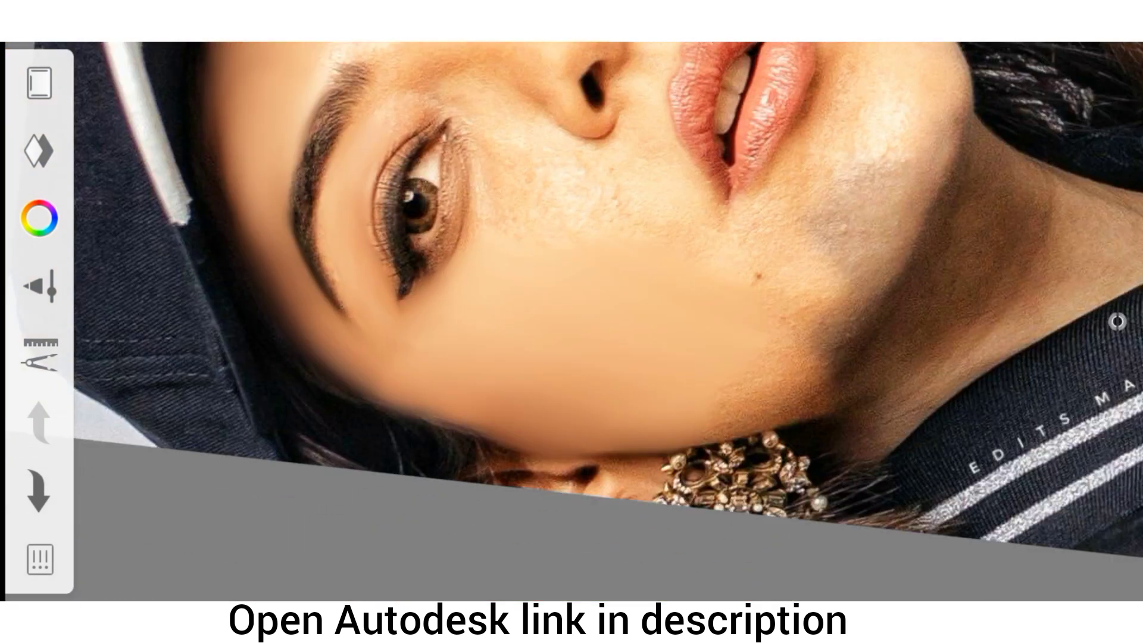
Zoom and rotate the canvas into a close-up of the cheek.
{"action": "scroll", "coordinate": [815, 198], "scroll_direction": "down", "scroll_amount": 5}
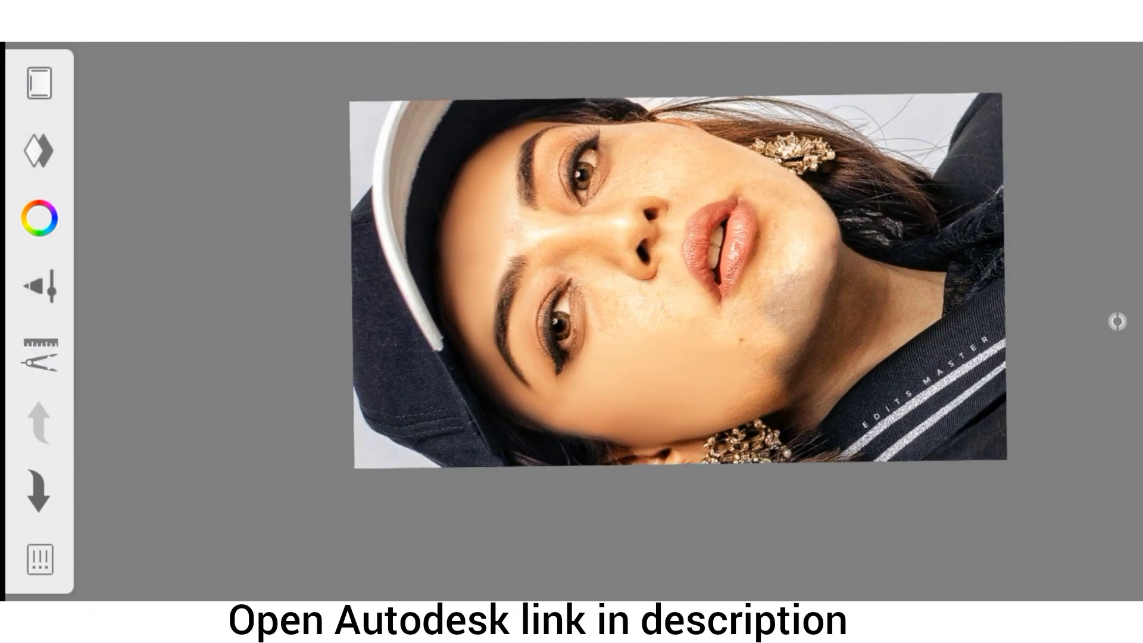
{"action": "scroll", "coordinate": [654, 286], "scroll_direction": "up", "scroll_amount": 3}
{"action": "scroll", "coordinate": [654, 285], "scroll_direction": "up", "scroll_amount": 3}
{"action": "scroll", "coordinate": [655, 286], "scroll_direction": "up", "scroll_amount": 1}
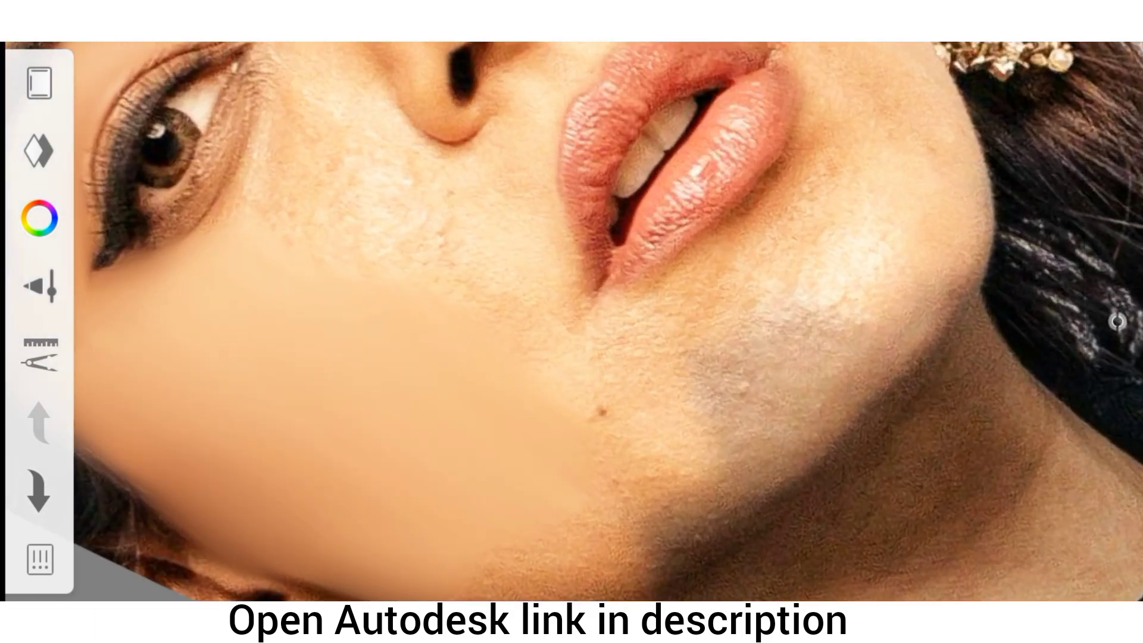
{"action": "scroll", "coordinate": [571, 322], "scroll_direction": "down", "scroll_amount": 5}
{"action": "scroll", "coordinate": [707, 206], "scroll_direction": "up", "scroll_amount": 5}
{"action": "scroll", "coordinate": [707, 206], "scroll_direction": "up", "scroll_amount": 3}
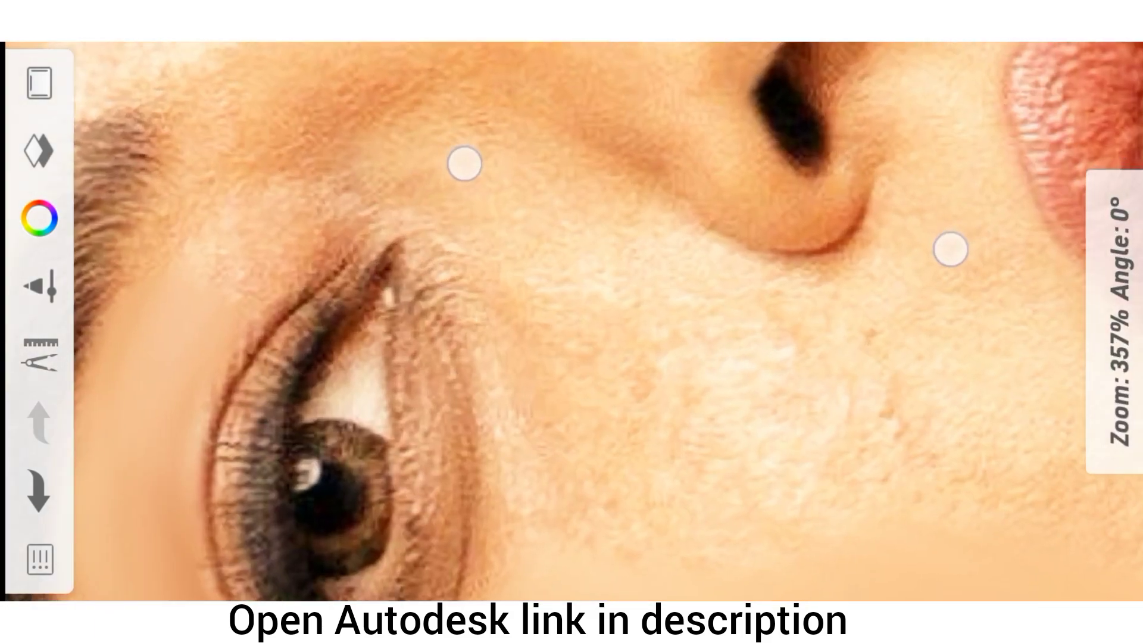
{"action": "left_click", "coordinate": [679, 328]}
{"action": "scroll", "coordinate": [917, 415], "scroll_direction": "up", "scroll_amount": 5}
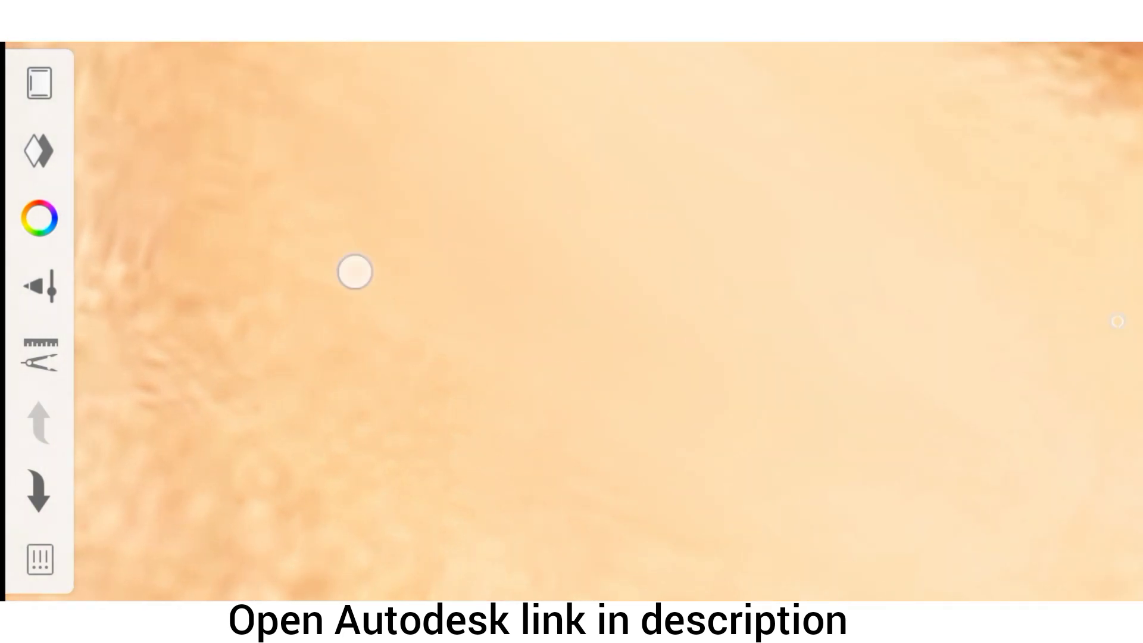
{"action": "left_click_drag", "start_coordinate": [947, 357], "coordinate": [395, 360]}
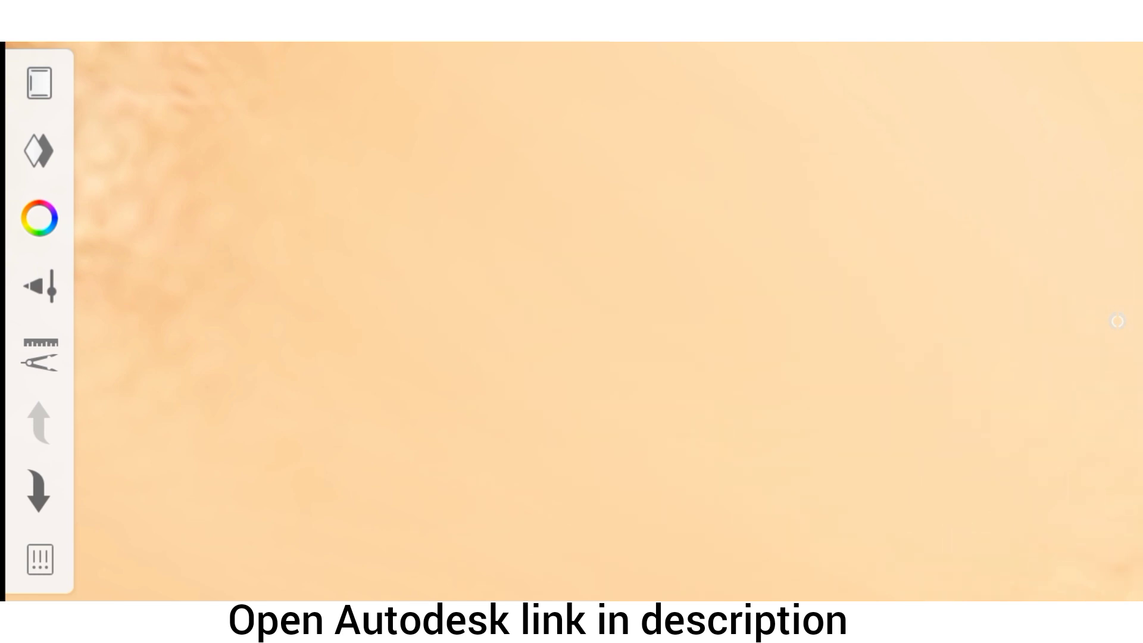
Smudge the cheek skin above the earring and the textured patch higher up.
{"action": "scroll", "coordinate": [504, 215], "scroll_direction": "up", "scroll_amount": 3}
{"action": "scroll", "coordinate": [624, 231], "scroll_direction": "up", "scroll_amount": 2}
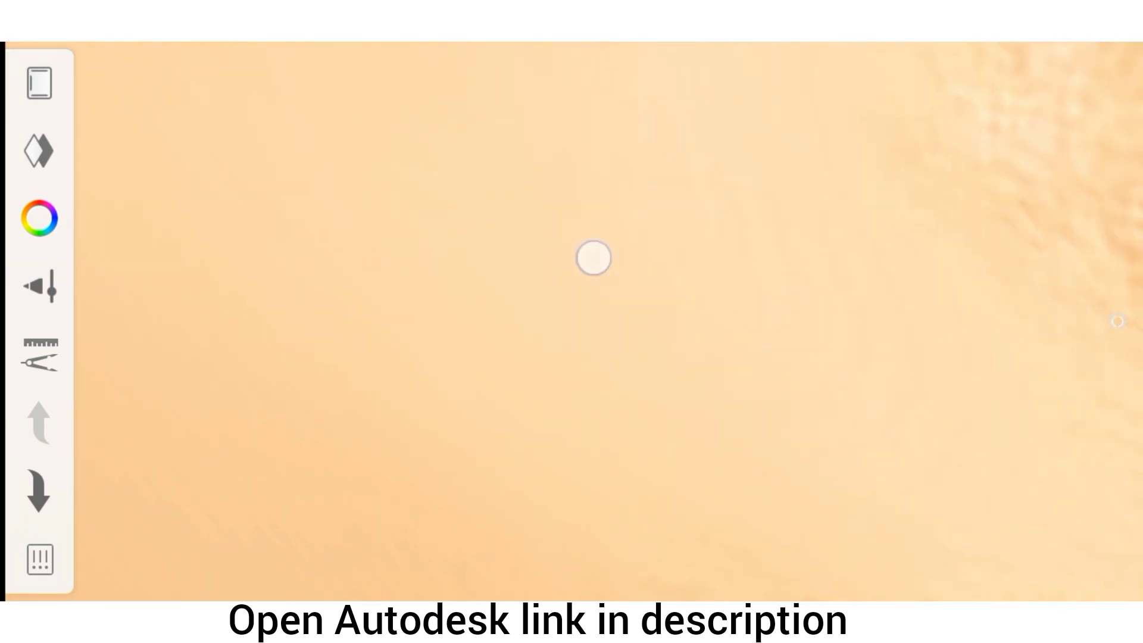
{"action": "scroll", "coordinate": [670, 169], "scroll_direction": "down", "scroll_amount": 3}
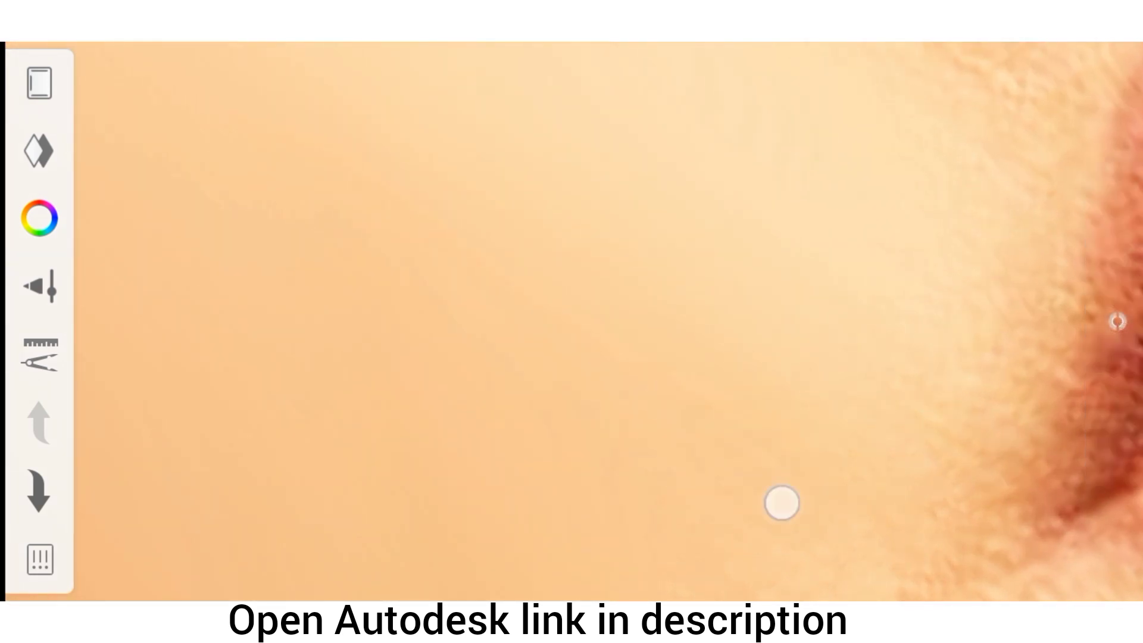
{"action": "scroll", "coordinate": [563, 339], "scroll_direction": "down", "scroll_amount": 2}
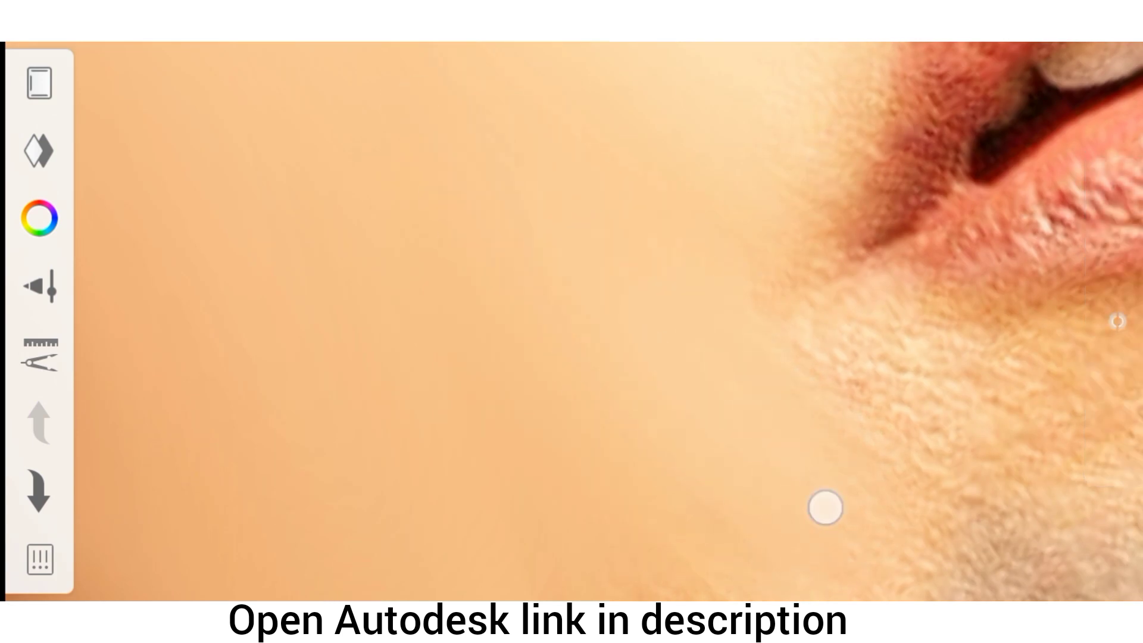
{"action": "scroll", "coordinate": [692, 120], "scroll_direction": "down", "scroll_amount": 1}
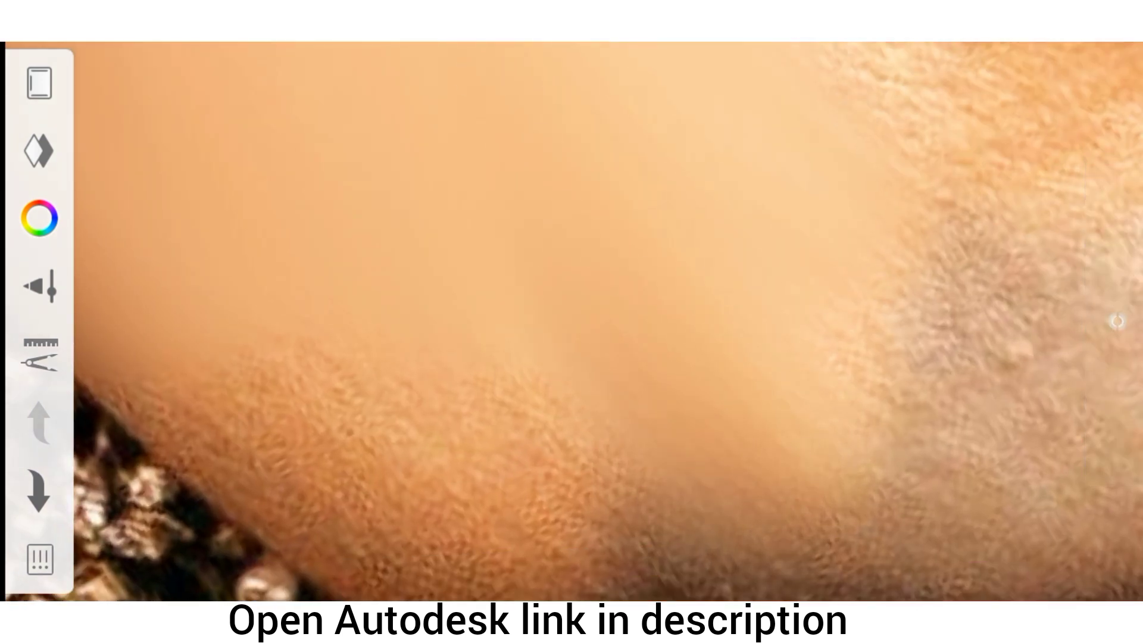
{"action": "left_click_drag", "start_coordinate": [485, 373], "coordinate": [684, 541]}
{"action": "mouse_move", "coordinate": [562, 460]}
{"action": "left_mouse_down"}
{"action": "mouse_move", "coordinate": [689, 550]}
{"action": "mouse_move", "coordinate": [778, 436]}
{"action": "mouse_move", "coordinate": [788, 492]}
{"action": "mouse_move", "coordinate": [814, 431]}
{"action": "mouse_move", "coordinate": [825, 485]}
{"action": "mouse_move", "coordinate": [724, 270]}
{"action": "mouse_move", "coordinate": [1067, 407]}
{"action": "left_mouse_up"}
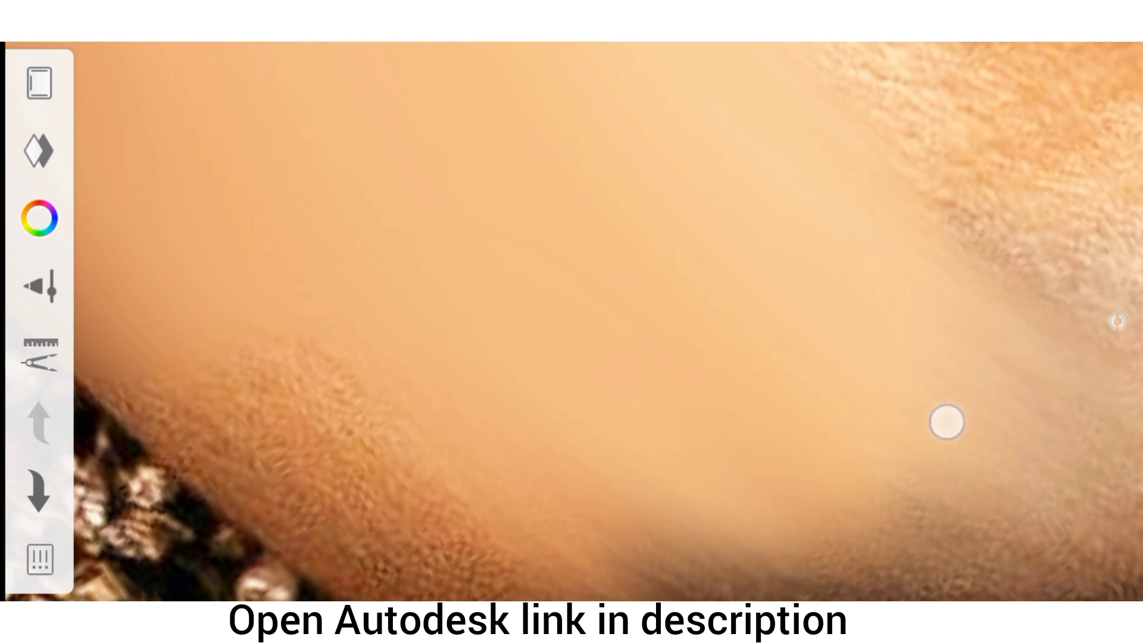
{"action": "mouse_move", "coordinate": [947, 421]}
{"action": "left_mouse_down"}
{"action": "mouse_move", "coordinate": [752, 191]}
{"action": "mouse_move", "coordinate": [1118, 398]}
{"action": "mouse_move", "coordinate": [906, 238]}
{"action": "mouse_move", "coordinate": [844, 172]}
{"action": "left_mouse_up"}
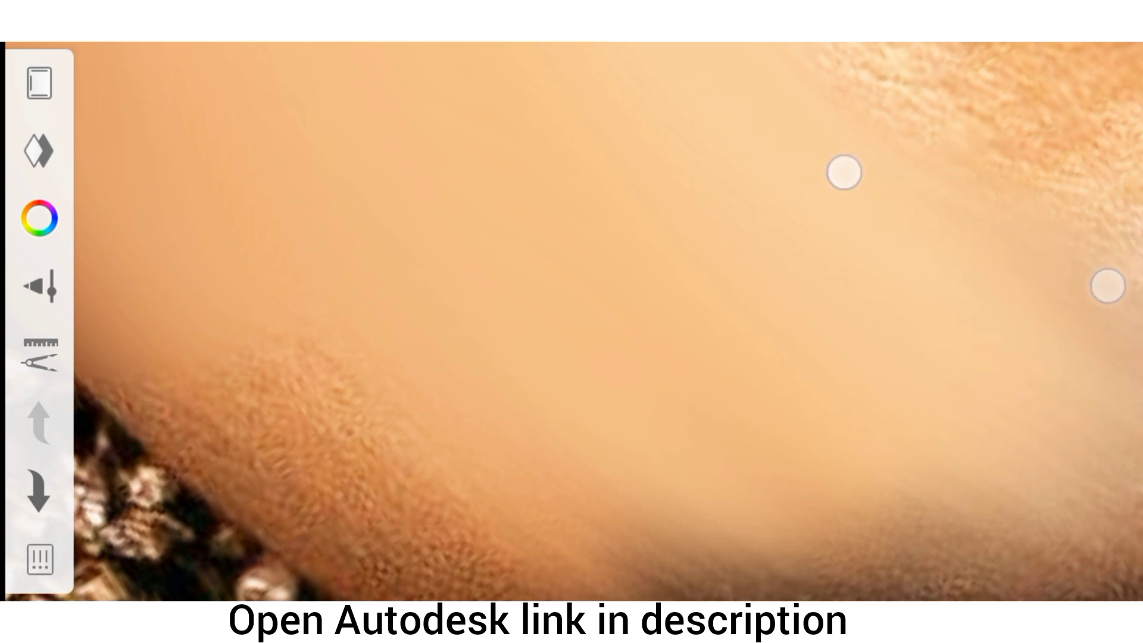
Zoom and rotate around the cheek skin, then zoom out to see more face.
{"action": "mouse_move", "coordinate": [1115, 322]}
{"action": "left_mouse_down"}
{"action": "mouse_move", "coordinate": [543, 229]}
{"action": "mouse_move", "coordinate": [457, 100]}
{"action": "left_mouse_up"}
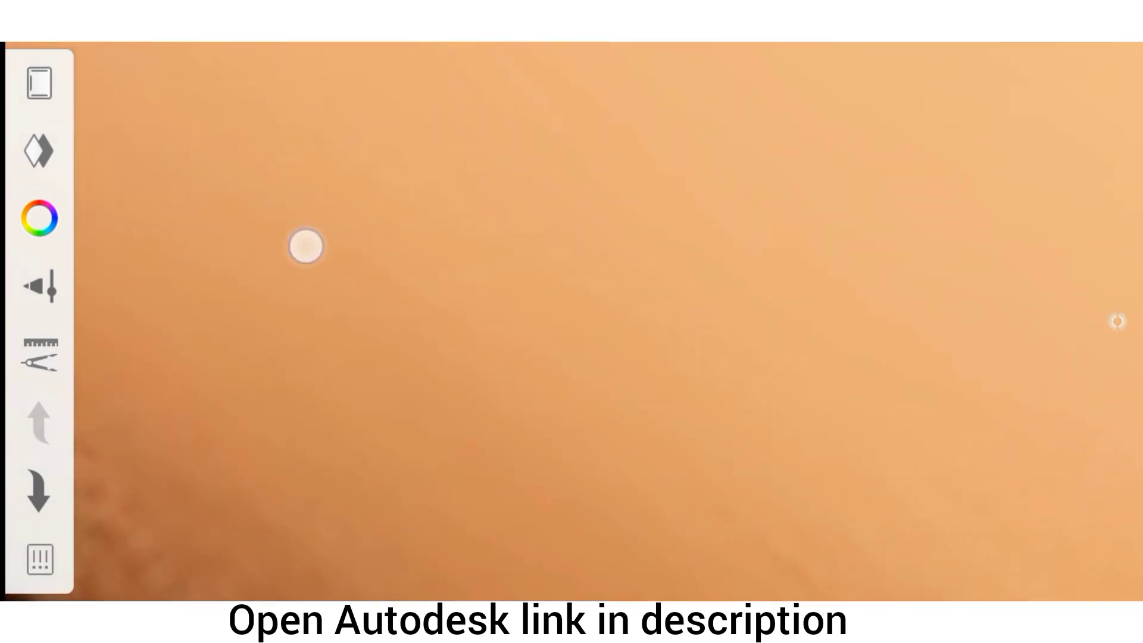
{"action": "mouse_move", "coordinate": [999, 377]}
{"action": "left_mouse_down"}
{"action": "mouse_move", "coordinate": [660, 127]}
{"action": "mouse_move", "coordinate": [488, 273]}
{"action": "mouse_move", "coordinate": [543, 322]}
{"action": "mouse_move", "coordinate": [437, 396]}
{"action": "left_mouse_up"}
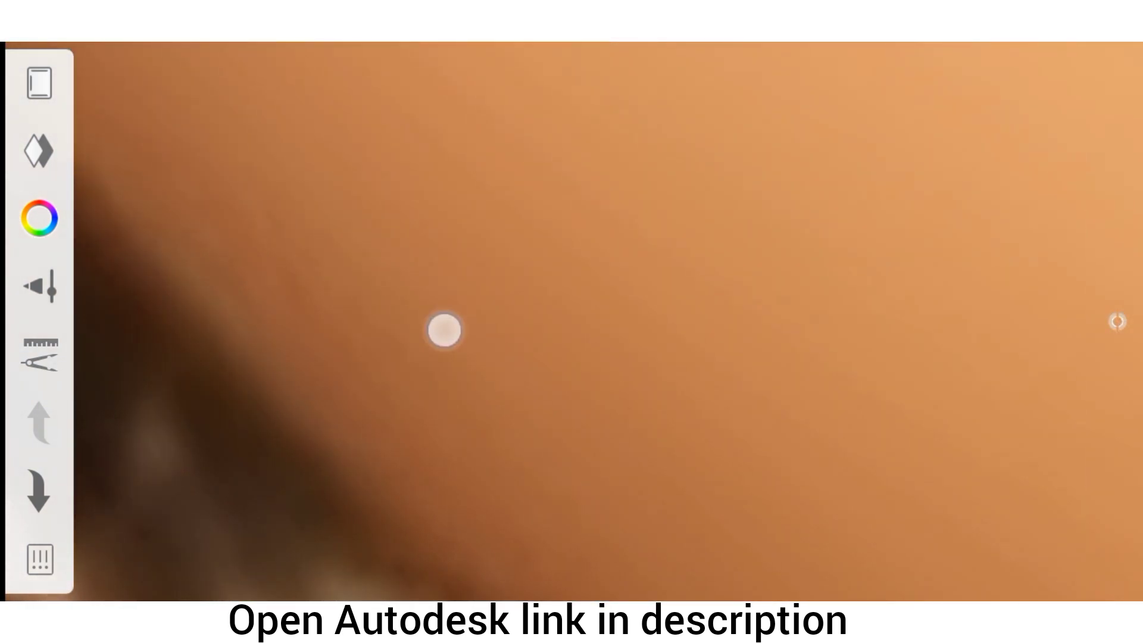
{"action": "mouse_move", "coordinate": [546, 398]}
{"action": "left_mouse_down"}
{"action": "mouse_move", "coordinate": [760, 285]}
{"action": "mouse_move", "coordinate": [378, 133]}
{"action": "left_mouse_up"}
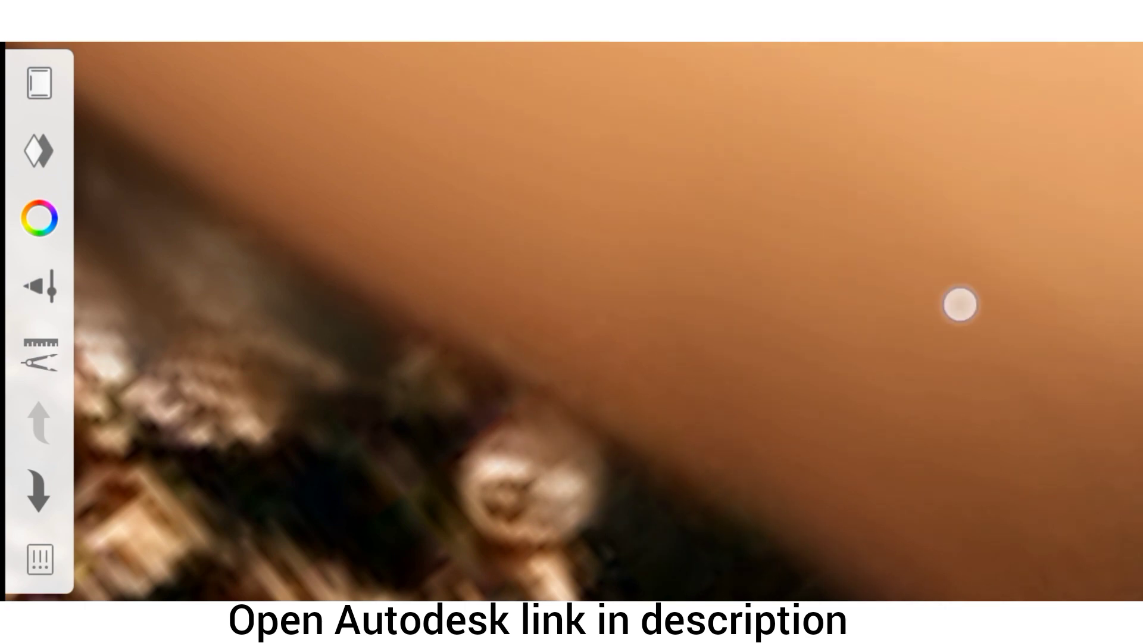
{"action": "mouse_move", "coordinate": [613, 240]}
{"action": "left_mouse_down"}
{"action": "mouse_move", "coordinate": [627, 204]}
{"action": "mouse_move", "coordinate": [695, 228]}
{"action": "mouse_move", "coordinate": [719, 320]}
{"action": "mouse_move", "coordinate": [658, 250]}
{"action": "mouse_move", "coordinate": [638, 255]}
{"action": "left_mouse_up"}
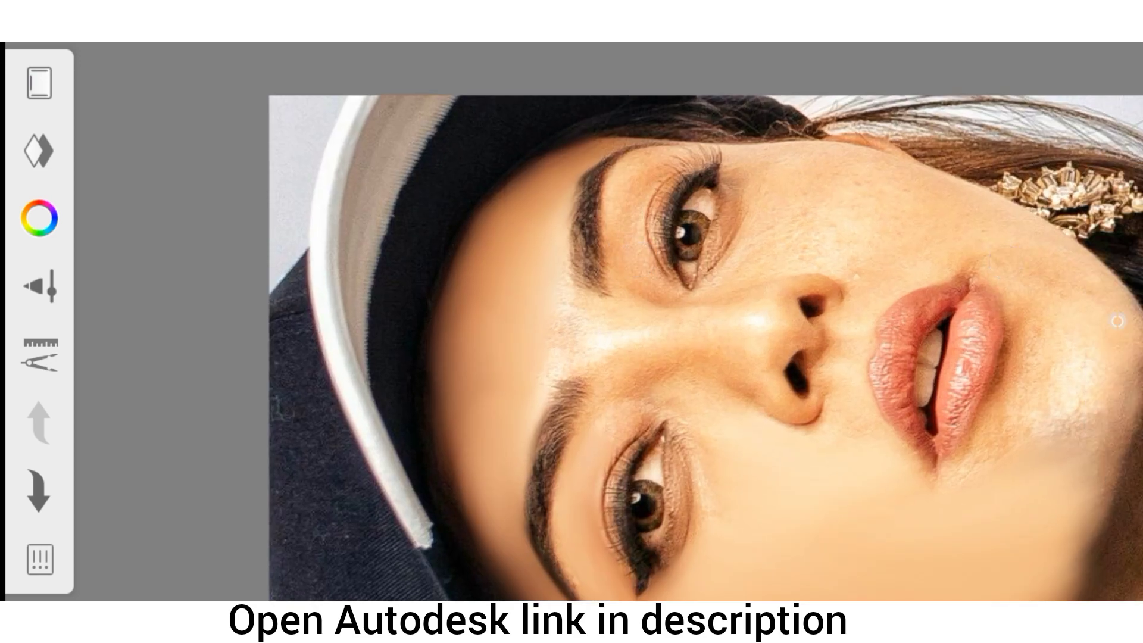
Bring the lips and cheek into view, then zoom out to the whole face.
{"action": "mouse_move", "coordinate": [831, 224]}
{"action": "left_mouse_down"}
{"action": "mouse_move", "coordinate": [588, 302]}
{"action": "mouse_move", "coordinate": [863, 380]}
{"action": "mouse_move", "coordinate": [778, 426]}
{"action": "mouse_move", "coordinate": [732, 363]}
{"action": "mouse_move", "coordinate": [672, 428]}
{"action": "mouse_move", "coordinate": [510, 143]}
{"action": "mouse_move", "coordinate": [584, 44]}
{"action": "mouse_move", "coordinate": [840, 181]}
{"action": "mouse_move", "coordinate": [778, 46]}
{"action": "mouse_move", "coordinate": [880, 46]}
{"action": "mouse_move", "coordinate": [1059, 108]}
{"action": "mouse_move", "coordinate": [1119, 46]}
{"action": "left_mouse_up"}
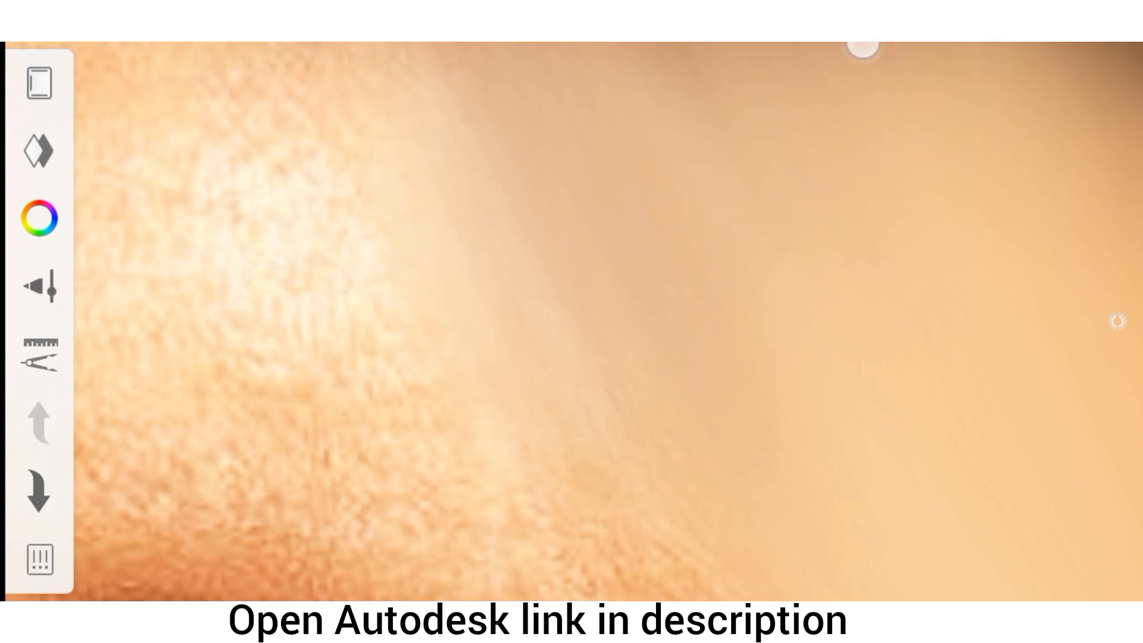
{"action": "mouse_move", "coordinate": [677, 47]}
{"action": "left_mouse_down"}
{"action": "mouse_move", "coordinate": [728, 234]}
{"action": "mouse_move", "coordinate": [643, 298]}
{"action": "mouse_move", "coordinate": [612, 227]}
{"action": "mouse_move", "coordinate": [698, 110]}
{"action": "mouse_move", "coordinate": [844, 272]}
{"action": "mouse_move", "coordinate": [968, 381]}
{"action": "mouse_move", "coordinate": [1041, 403]}
{"action": "mouse_move", "coordinate": [851, 179]}
{"action": "mouse_move", "coordinate": [740, 168]}
{"action": "mouse_move", "coordinate": [699, 362]}
{"action": "mouse_move", "coordinate": [584, 332]}
{"action": "mouse_move", "coordinate": [873, 262]}
{"action": "mouse_move", "coordinate": [1020, 148]}
{"action": "mouse_move", "coordinate": [593, 311]}
{"action": "mouse_move", "coordinate": [553, 258]}
{"action": "mouse_move", "coordinate": [620, 280]}
{"action": "mouse_move", "coordinate": [707, 232]}
{"action": "left_mouse_up"}
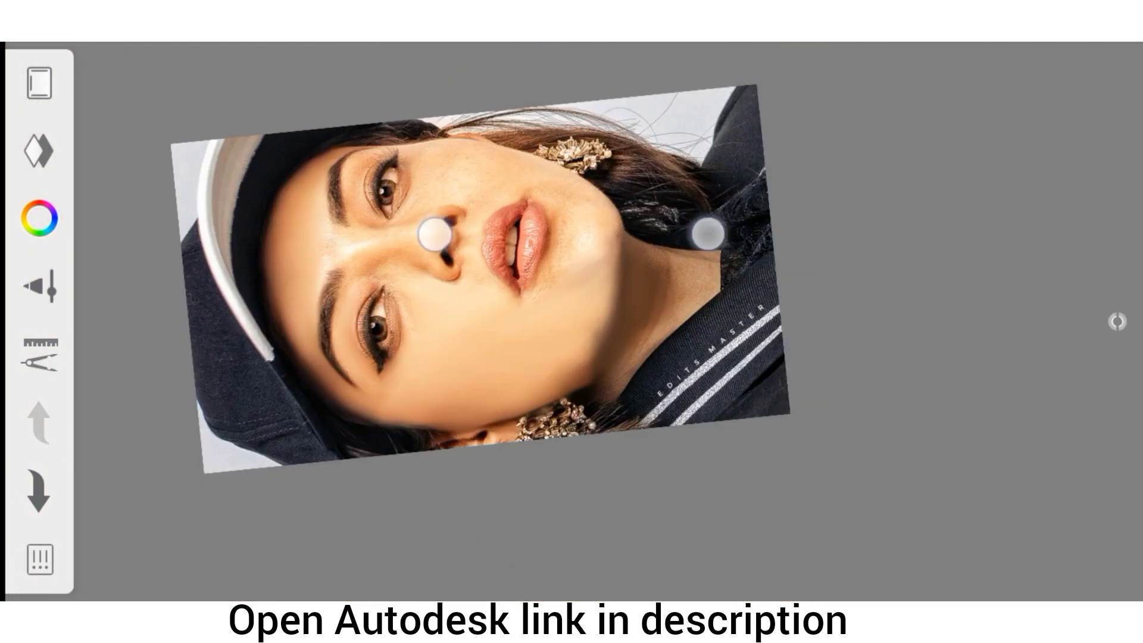
Redo the eight undone smudge strokes near the chin, then undo the last ones.
{"action": "left_click", "coordinate": [21, 488]}
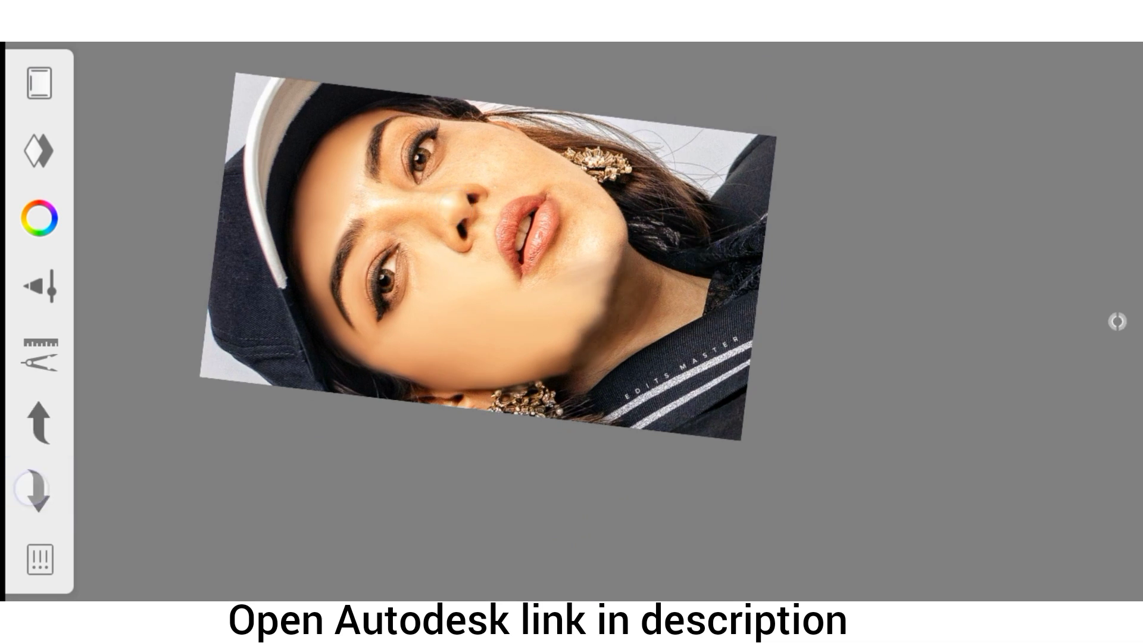
{"action": "left_click", "coordinate": [22, 487]}
{"action": "left_click", "coordinate": [39, 490]}
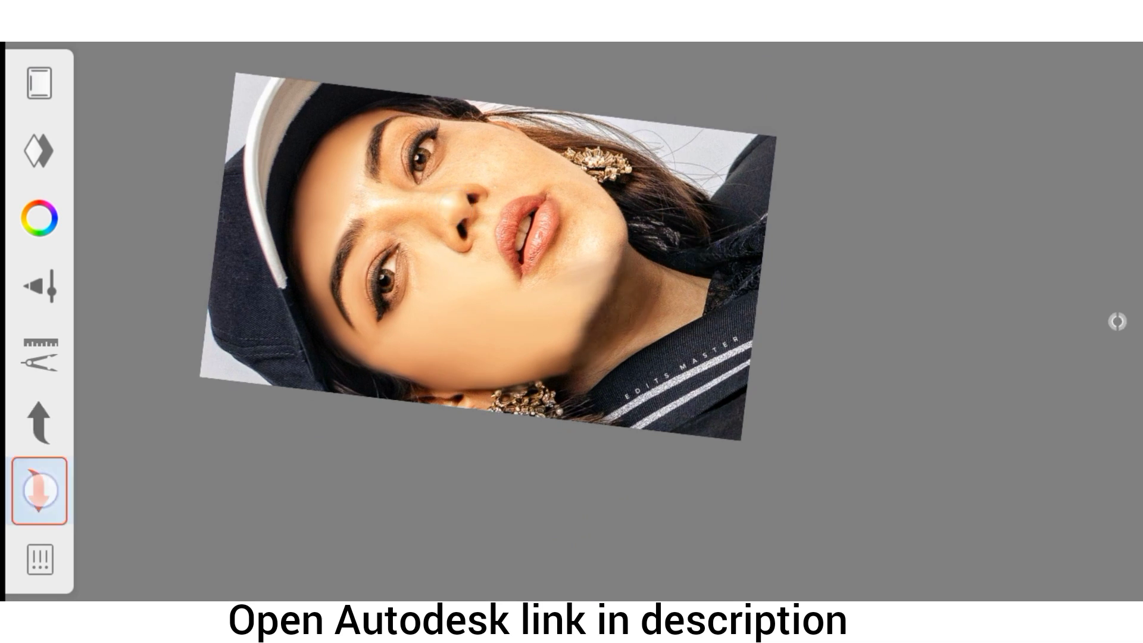
{"action": "left_click", "coordinate": [48, 492]}
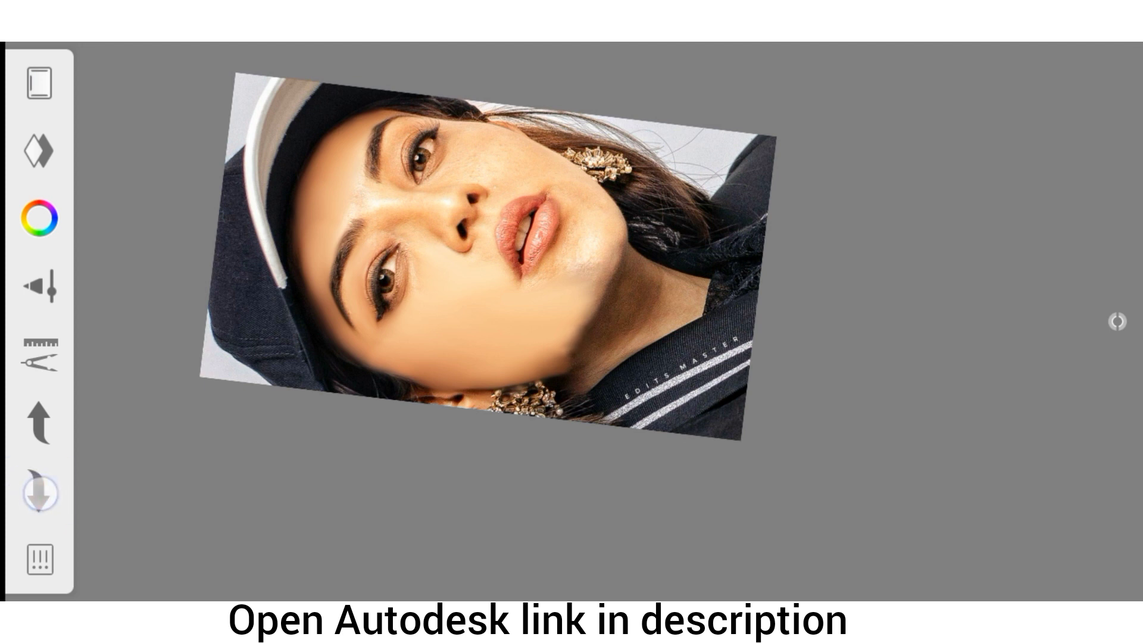
{"action": "left_click", "coordinate": [52, 485]}
{"action": "left_click", "coordinate": [39, 476]}
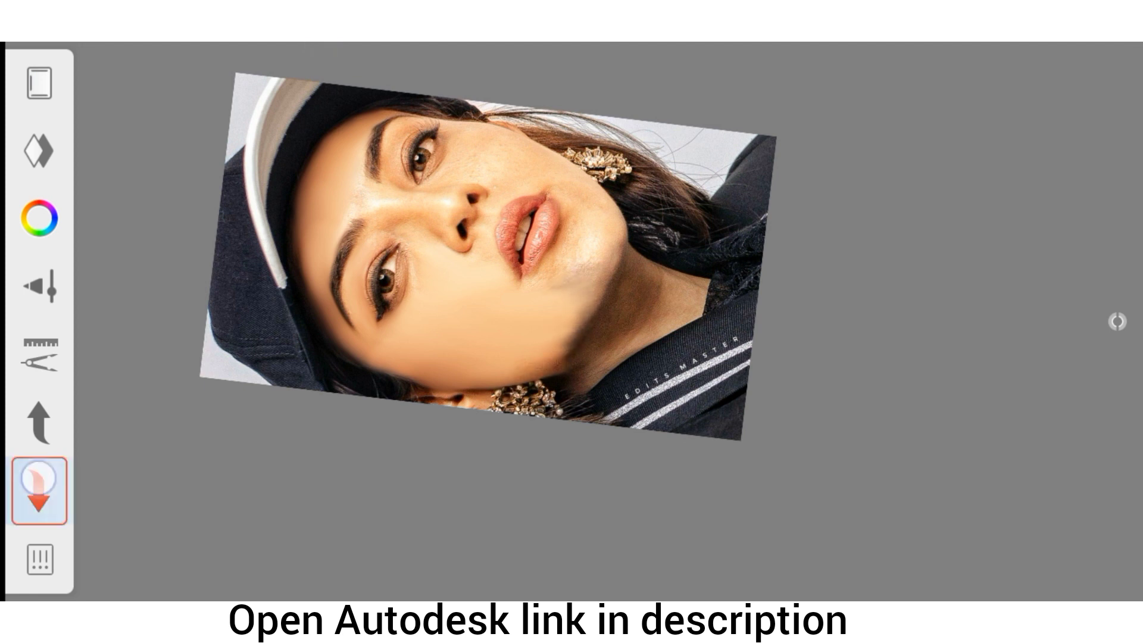
{"action": "left_click", "coordinate": [41, 475]}
{"action": "left_click", "coordinate": [30, 472]}
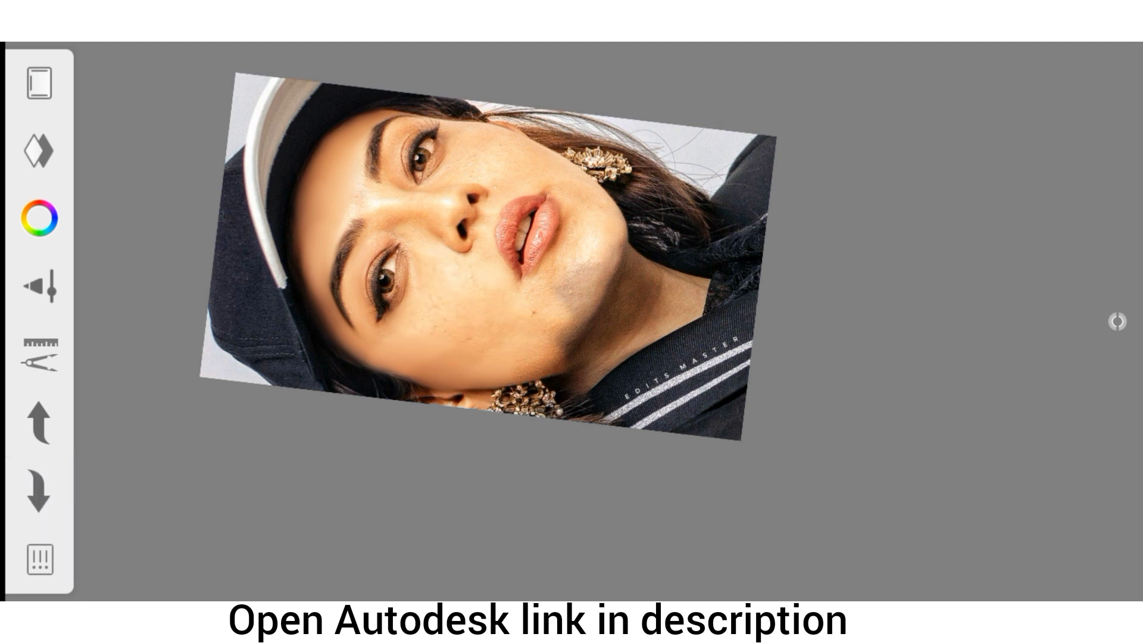
{"action": "left_click", "coordinate": [36, 417]}
Zoom in and smudge two textured skin patches around the nose and upper lip.
{"action": "scroll", "coordinate": [518, 232], "scroll_direction": "up", "scroll_amount": 5}
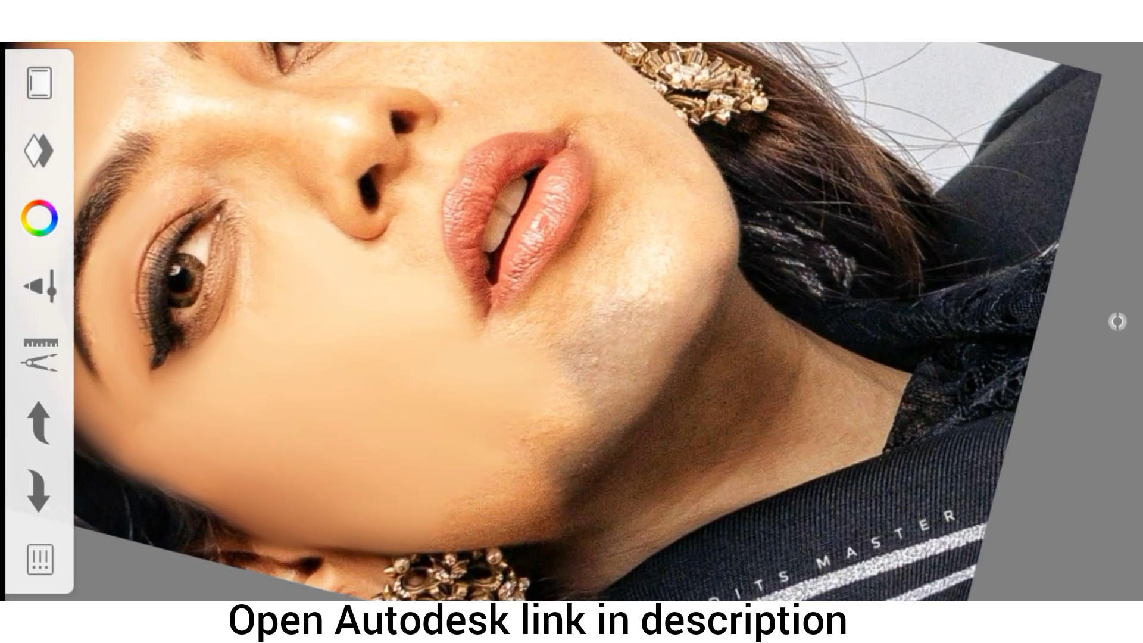
{"action": "scroll", "coordinate": [517, 268], "scroll_direction": "up", "scroll_amount": 3}
{"action": "scroll", "coordinate": [595, 387], "scroll_direction": "up", "scroll_amount": 10}
{"action": "scroll", "coordinate": [521, 197], "scroll_direction": "up", "scroll_amount": 5}
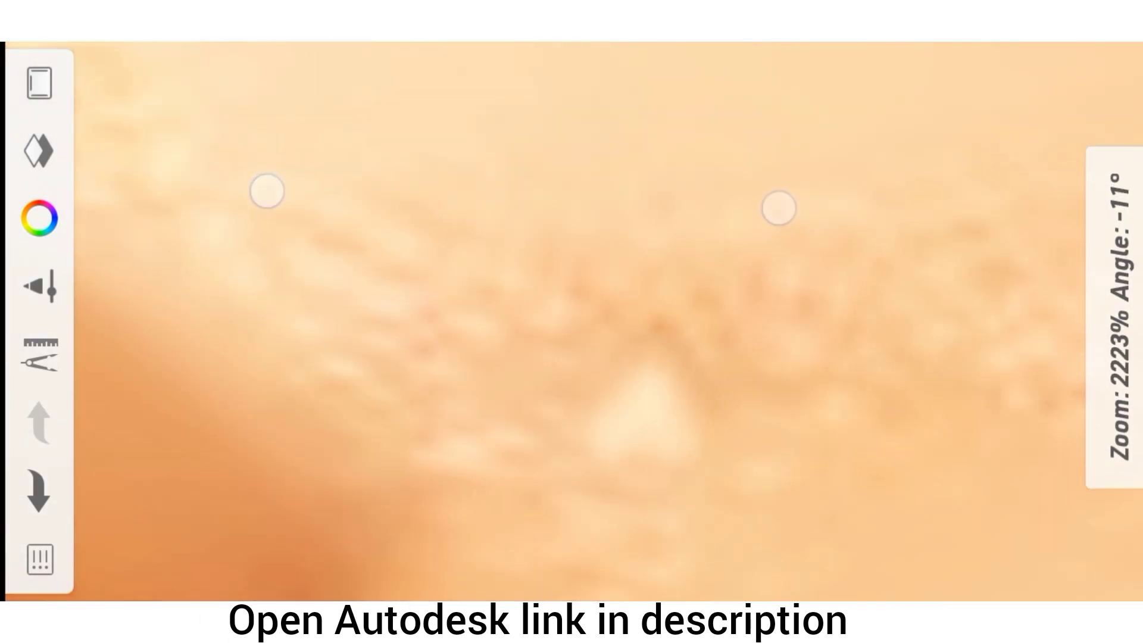
{"action": "left_click_drag", "start_coordinate": [832, 214], "coordinate": [671, 301]}
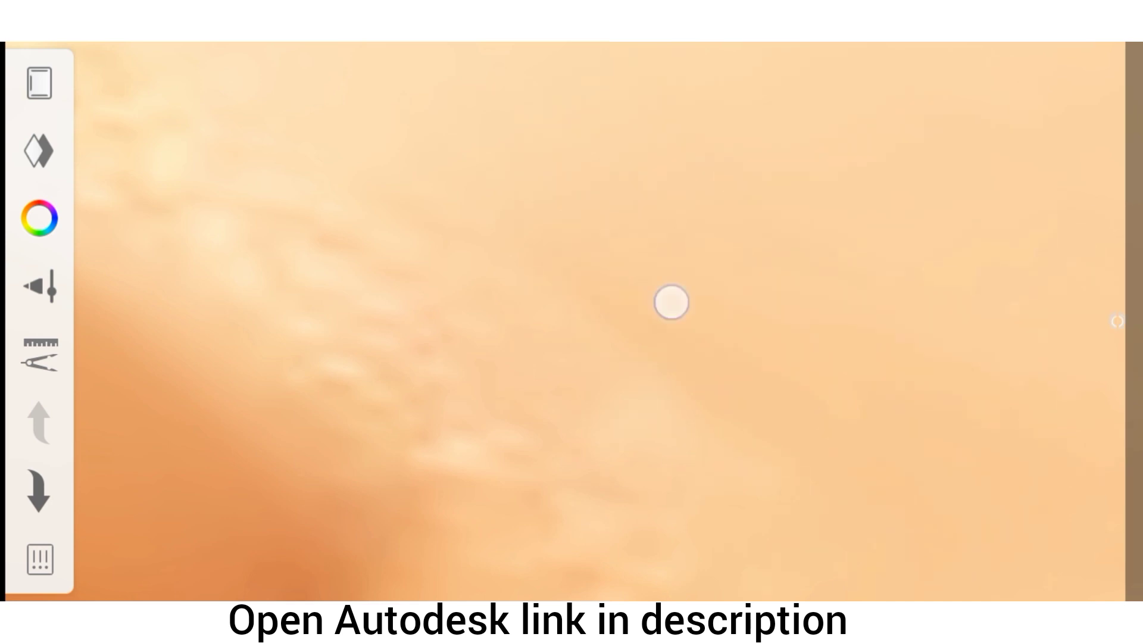
{"action": "scroll", "coordinate": [472, 115], "scroll_direction": "down", "scroll_amount": 5}
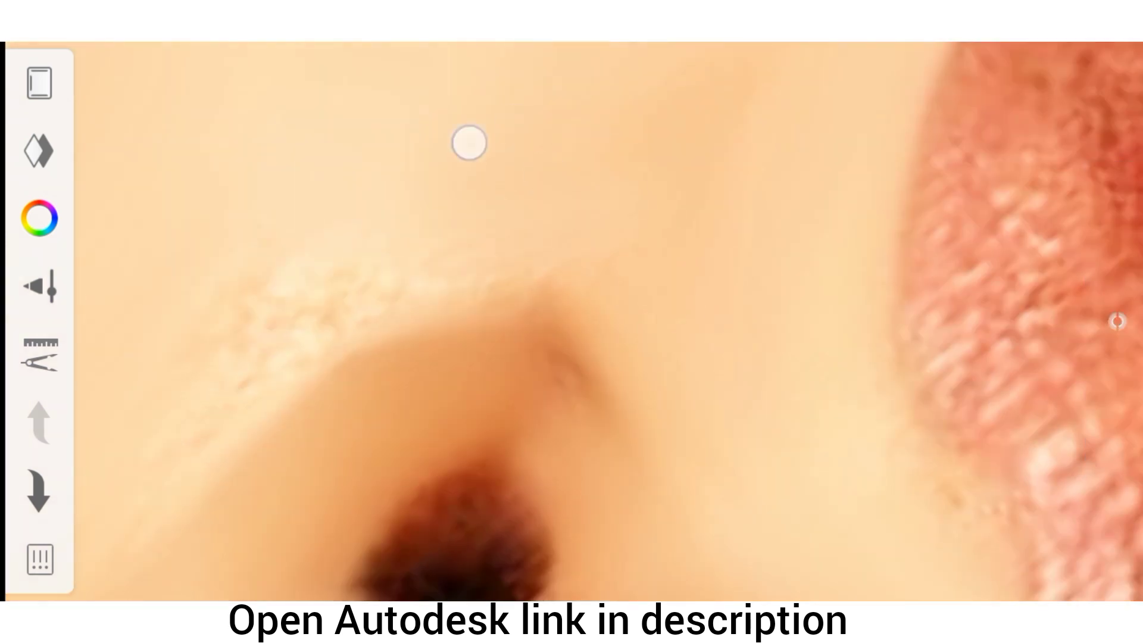
{"action": "scroll", "coordinate": [572, 183], "scroll_direction": "up", "scroll_amount": 5}
{"action": "scroll", "coordinate": [764, 337], "scroll_direction": "up", "scroll_amount": 5}
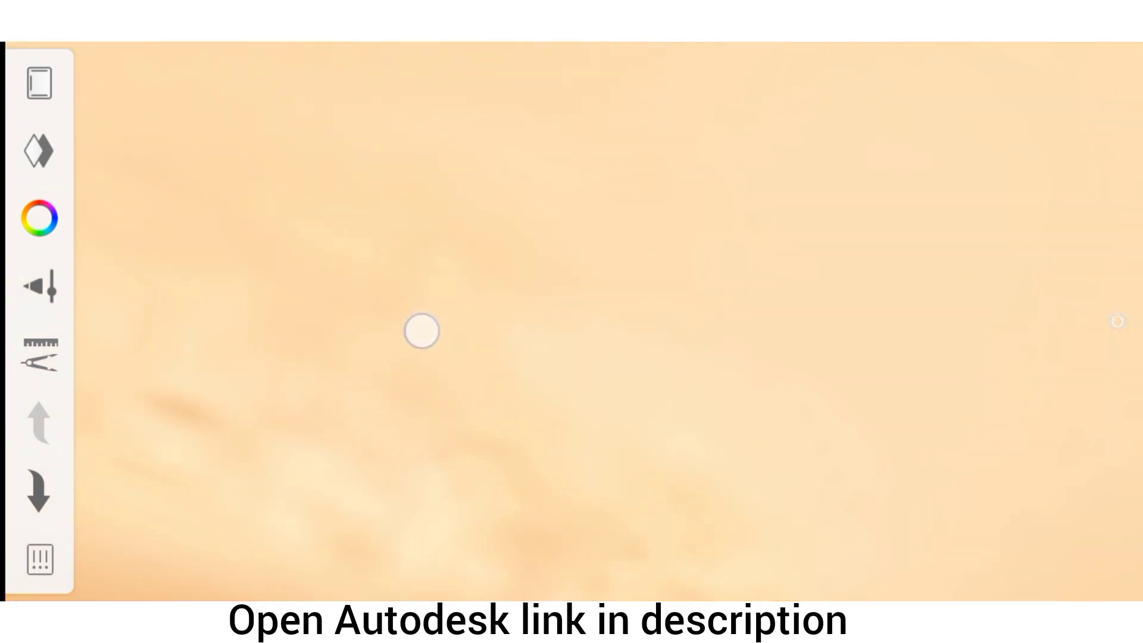
{"action": "left_click_drag", "start_coordinate": [169, 271], "coordinate": [375, 507]}
{"action": "left_click_drag", "start_coordinate": [699, 503], "coordinate": [398, 265]}
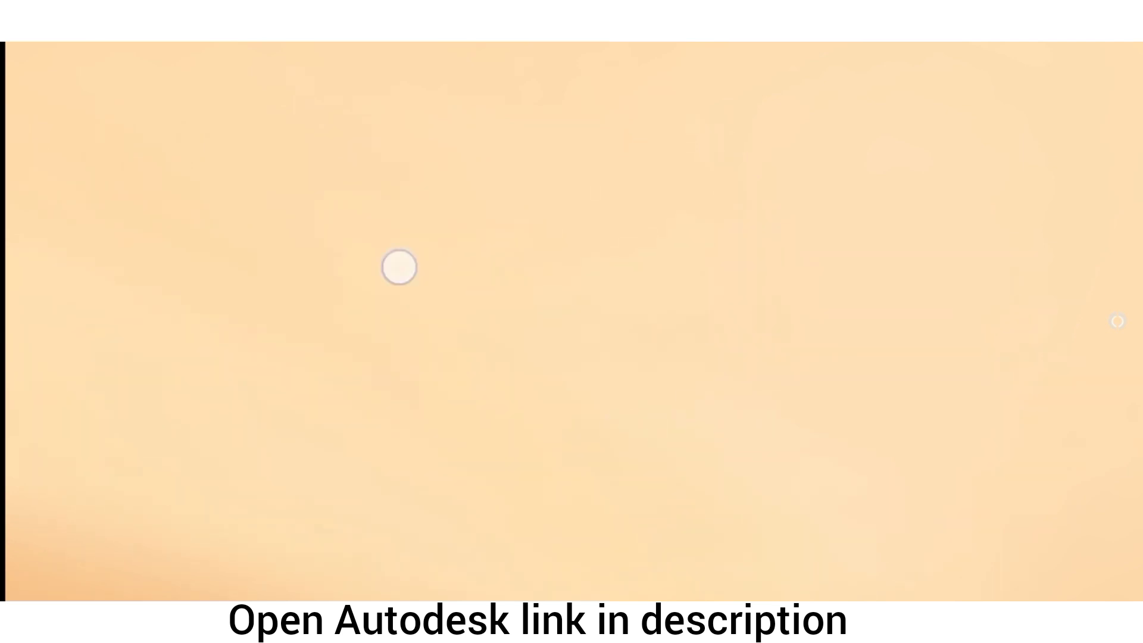
Zoom back out to view the whole retouched portrait.
{"action": "scroll", "coordinate": [566, 181], "scroll_direction": "down", "scroll_amount": 5}
{"action": "scroll", "coordinate": [703, 280], "scroll_direction": "up", "scroll_amount": 5}
{"action": "scroll", "coordinate": [703, 280], "scroll_direction": "up", "scroll_amount": 5}
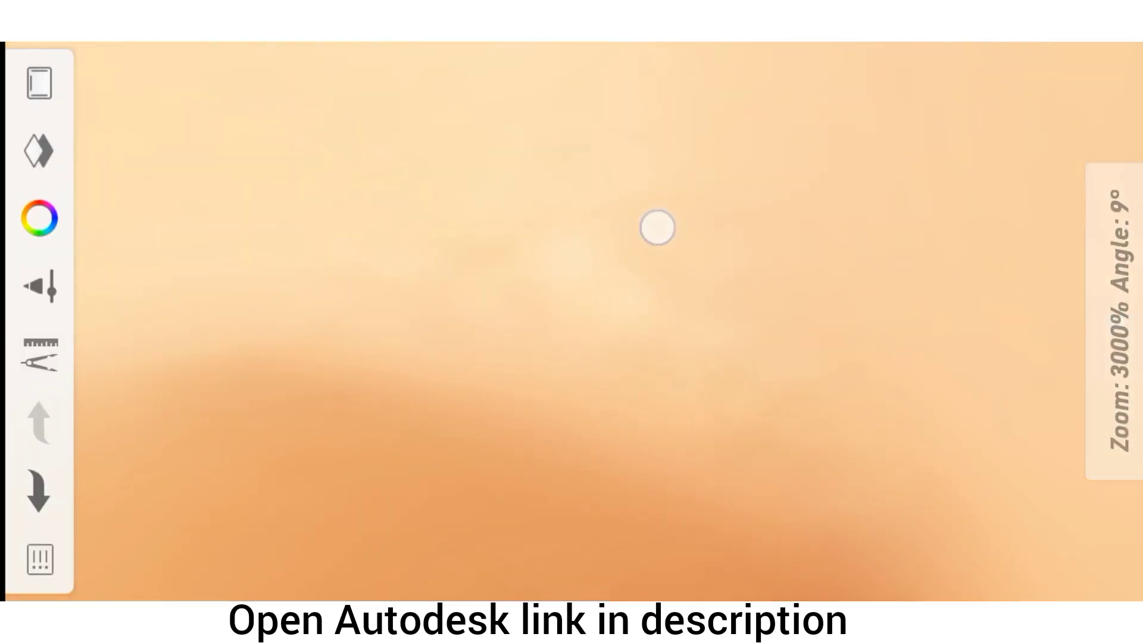
{"action": "scroll", "coordinate": [758, 230], "scroll_direction": "down", "scroll_amount": 5}
{"action": "scroll", "coordinate": [613, 228], "scroll_direction": "up", "scroll_amount": 2}
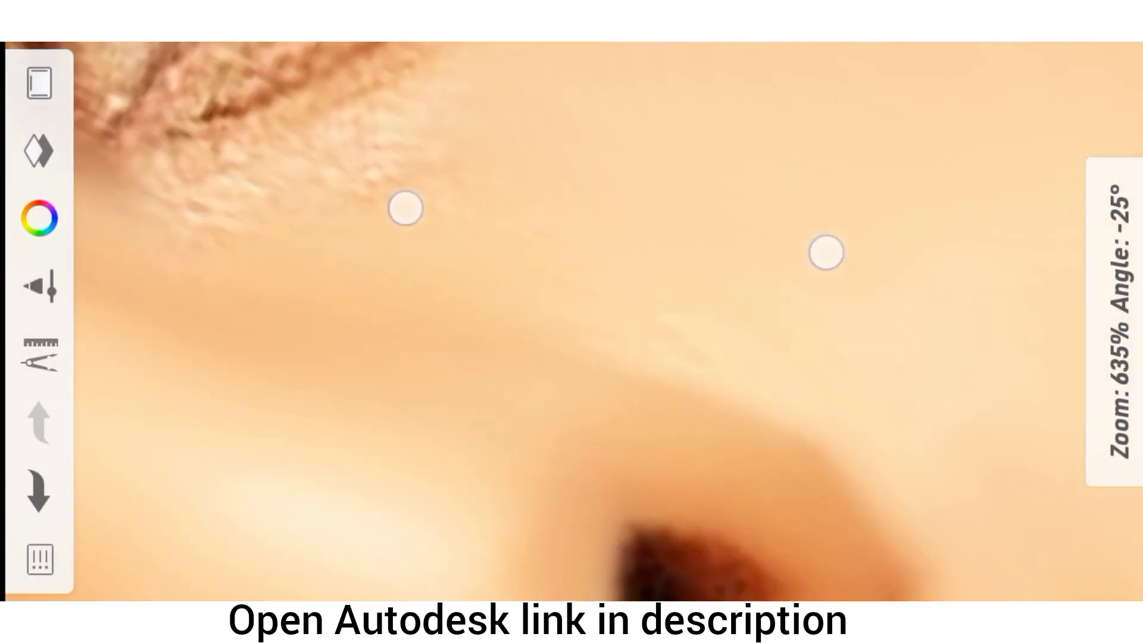
{"action": "scroll", "coordinate": [658, 357], "scroll_direction": "up", "scroll_amount": 4}
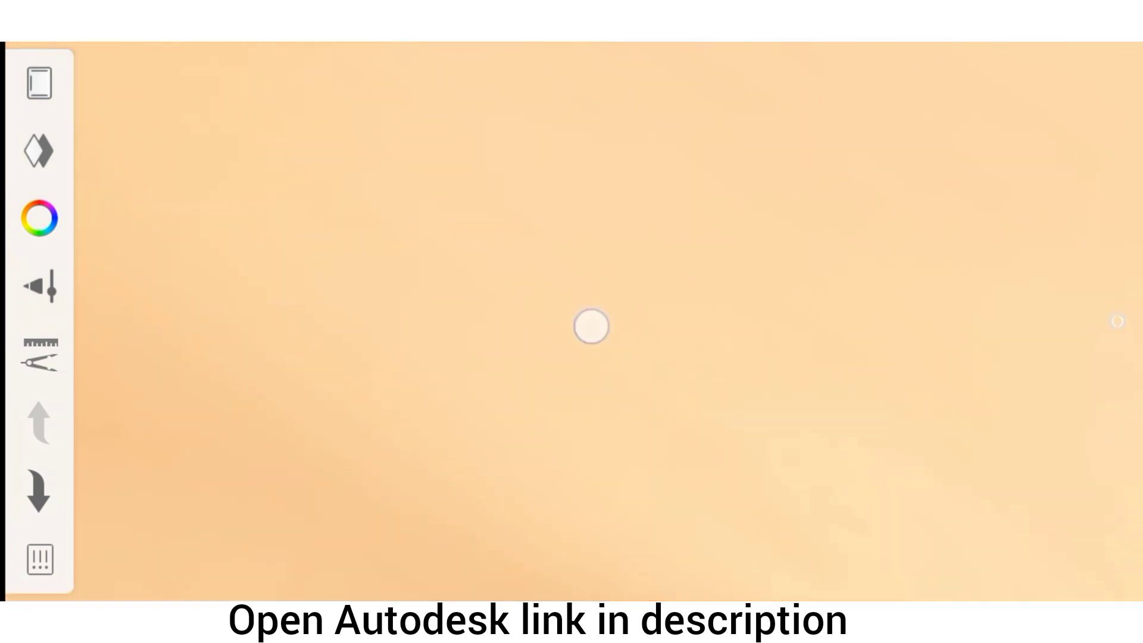
{"action": "scroll", "coordinate": [665, 213], "scroll_direction": "down", "scroll_amount": 5}
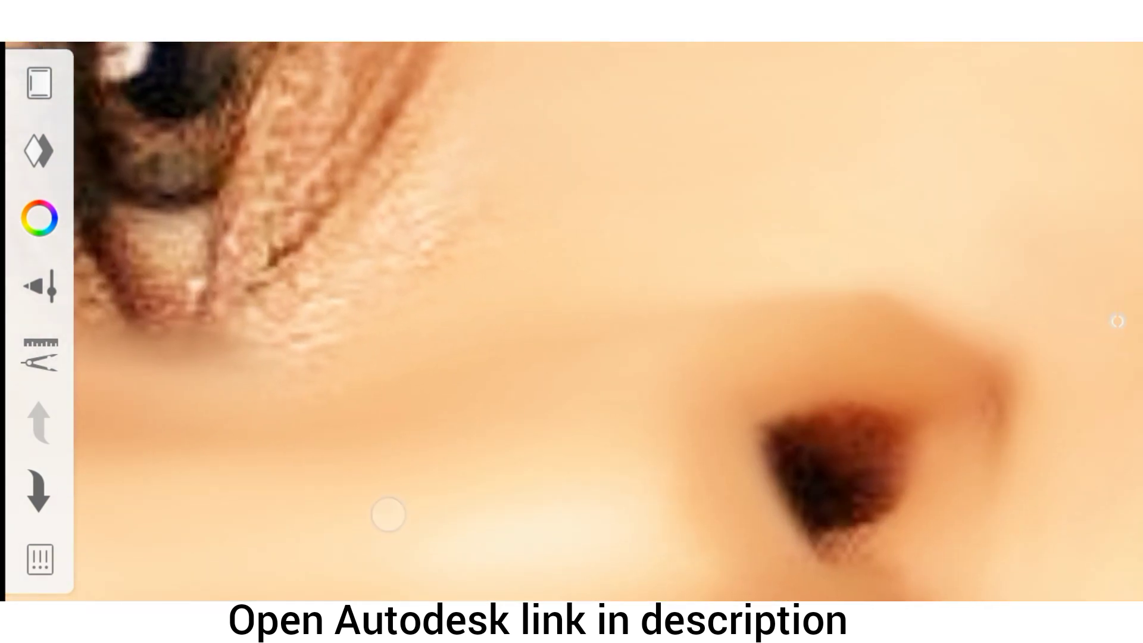
{"action": "scroll", "coordinate": [389, 536], "scroll_direction": "up", "scroll_amount": 5}
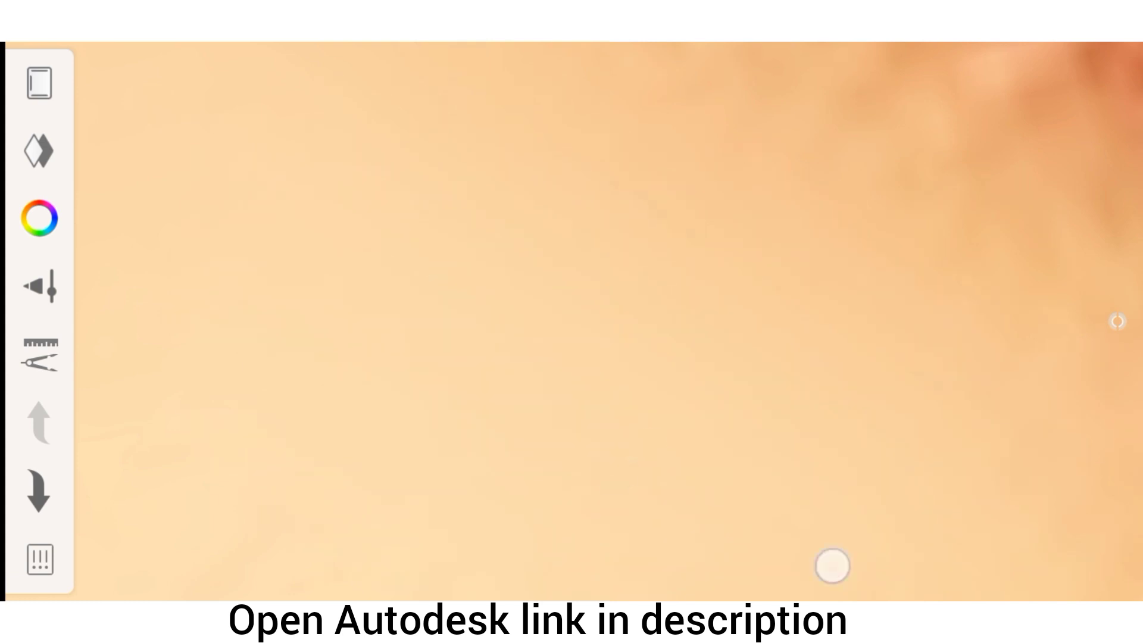
{"action": "scroll", "coordinate": [595, 250], "scroll_direction": "down", "scroll_amount": 5}
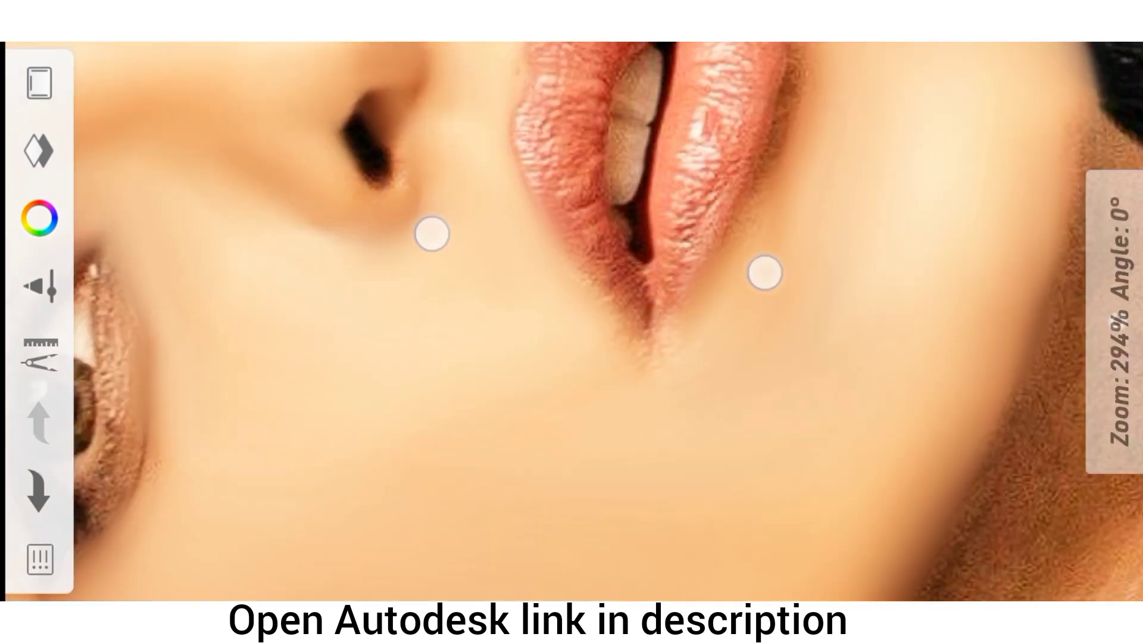
{"action": "scroll", "coordinate": [695, 231], "scroll_direction": "up", "scroll_amount": 2}
{"action": "scroll", "coordinate": [627, 342], "scroll_direction": "down", "scroll_amount": 3}
{"action": "scroll", "coordinate": [593, 204], "scroll_direction": "up", "scroll_amount": 5}
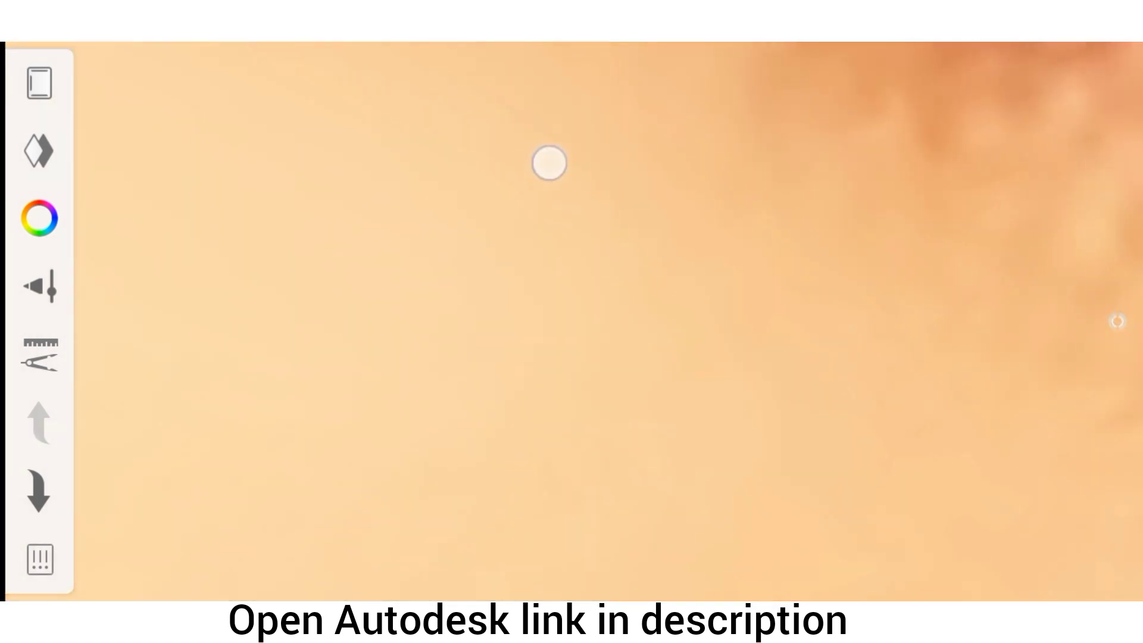
{"action": "scroll", "coordinate": [747, 199], "scroll_direction": "down", "scroll_amount": 10}
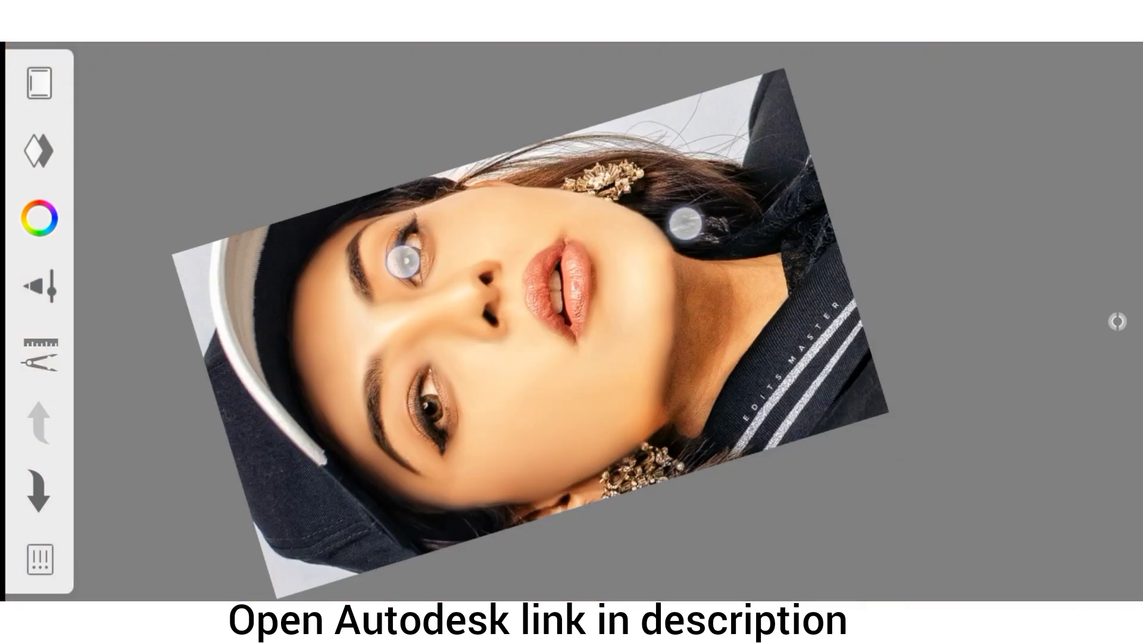
{"action": "scroll", "coordinate": [609, 186], "scroll_direction": "up", "scroll_amount": 2}
{"action": "scroll", "coordinate": [610, 186], "scroll_direction": "up", "scroll_amount": 1}
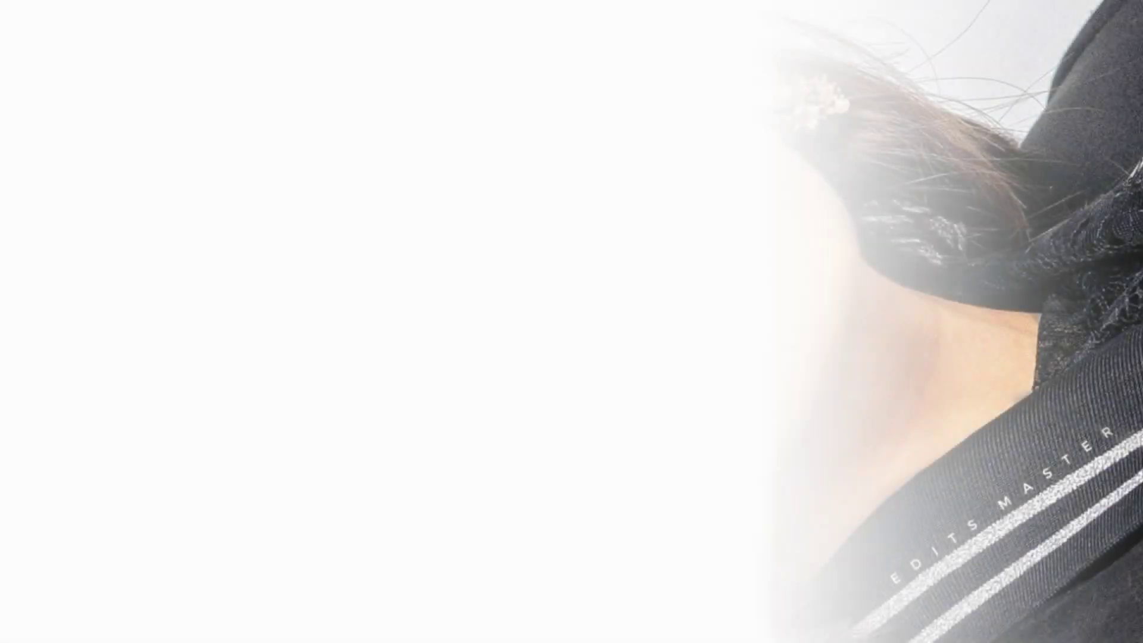